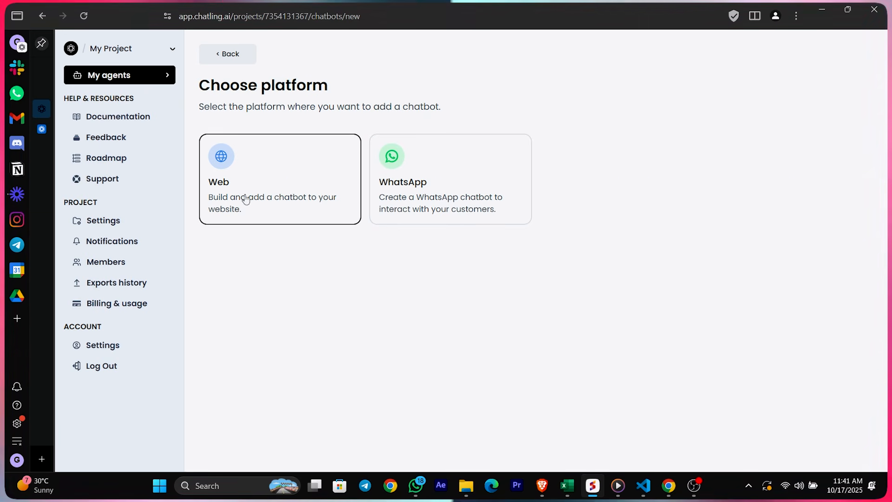
Create a from-scratch website chatbot named 'aibot' and open its dashboard
{"action": "left_click", "coordinate": [258, 219]}
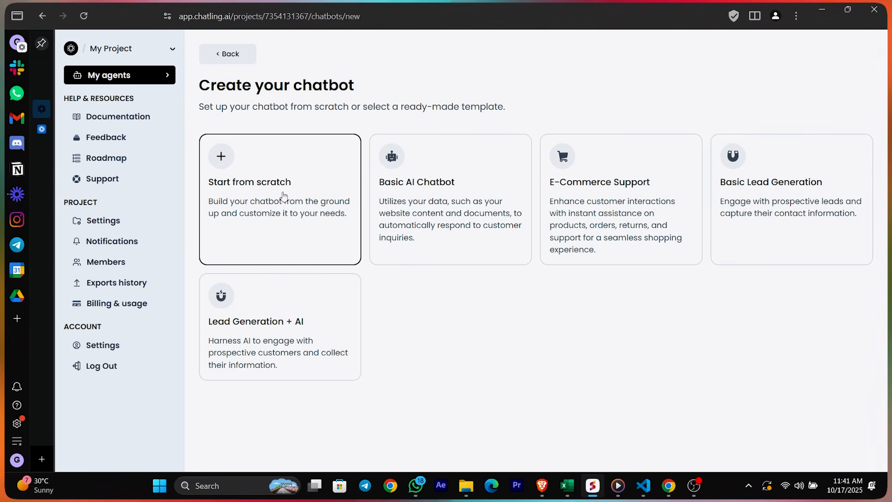
{"action": "left_click", "coordinate": [240, 166]}
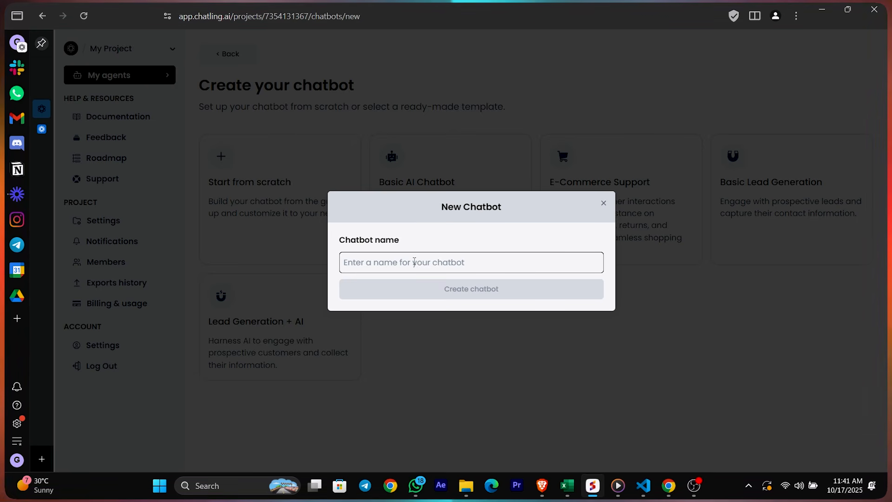
{"action": "type", "text": "asd"}
{"action": "left_click", "coordinate": [451, 289]}
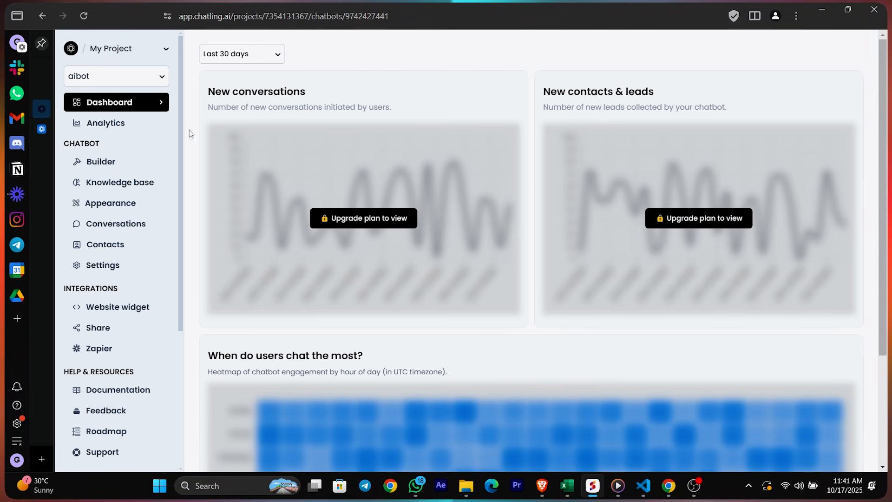
Open the aibot flow Builder from the dashboard sidebar
{"action": "scroll", "coordinate": [629, 143], "scroll_direction": "down", "scroll_amount": 3}
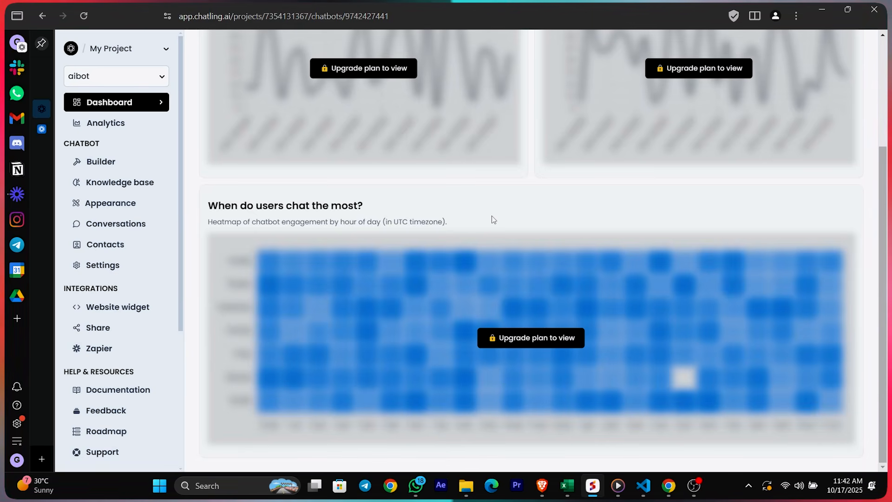
{"action": "scroll", "coordinate": [493, 219], "scroll_direction": "up", "scroll_amount": 3}
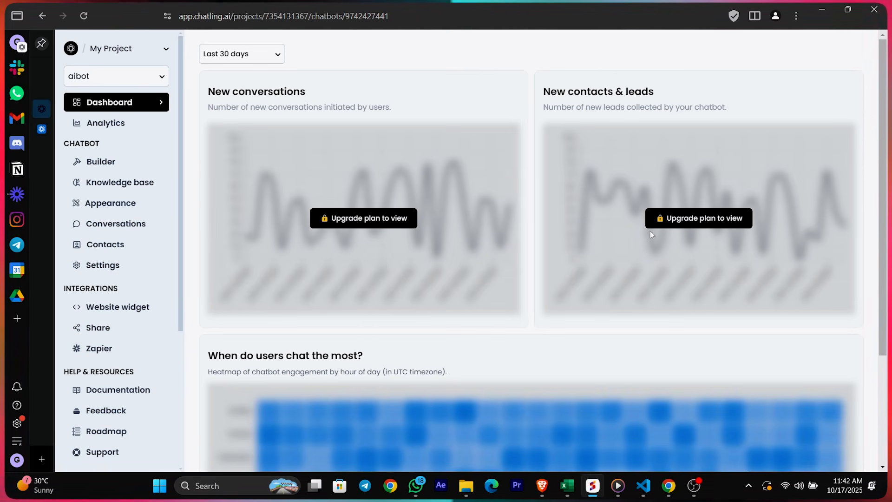
{"action": "left_click", "coordinate": [99, 167]}
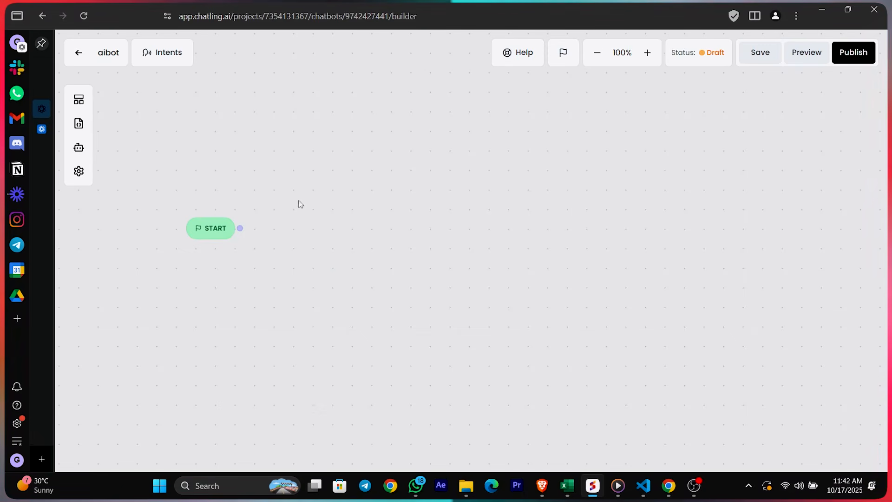
Pan and zoom the builder canvas to centre the START node
{"action": "left_click_drag", "start_coordinate": [265, 174], "coordinate": [314, 163]}
{"action": "scroll", "coordinate": [325, 179], "scroll_direction": "down", "scroll_amount": 1}
{"action": "scroll", "coordinate": [327, 196], "scroll_direction": "up", "scroll_amount": 1}
{"action": "scroll", "coordinate": [348, 200], "scroll_direction": "up", "scroll_amount": 1}
{"action": "scroll", "coordinate": [346, 193], "scroll_direction": "down", "scroll_amount": 1}
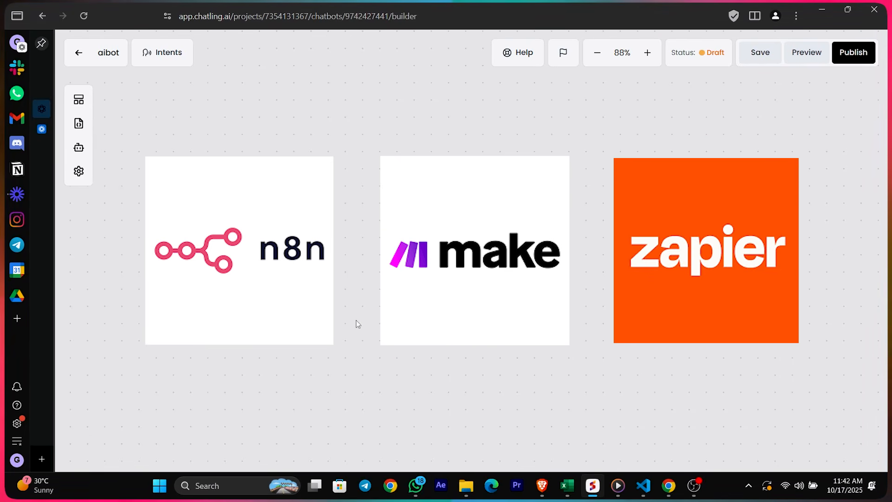
{"action": "scroll", "coordinate": [378, 293], "scroll_direction": "up", "scroll_amount": 2}
{"action": "left_click_drag", "start_coordinate": [334, 231], "coordinate": [402, 191]}
{"action": "scroll", "coordinate": [382, 191], "scroll_direction": "down", "scroll_amount": 1}
{"action": "left_click_drag", "start_coordinate": [405, 238], "coordinate": [379, 230]}
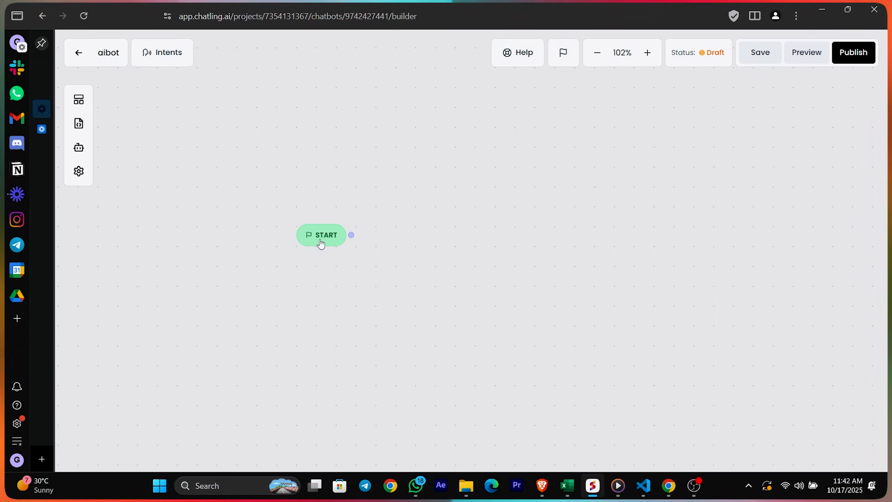
{"action": "left_click_drag", "start_coordinate": [371, 270], "coordinate": [399, 260]}
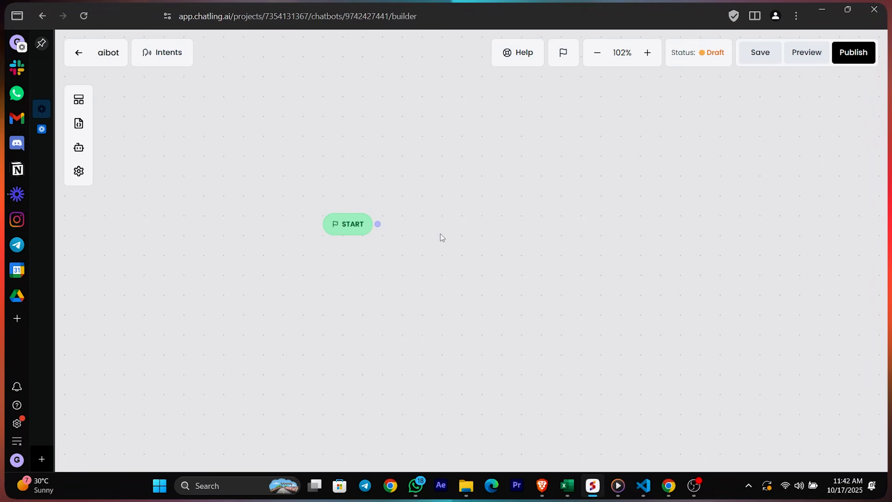
Add a Text group after START reading 'Welcome!' and 'Please Enter your name'
{"action": "left_click", "coordinate": [83, 104]}
{"action": "left_click_drag", "start_coordinate": [138, 159], "coordinate": [397, 236]}
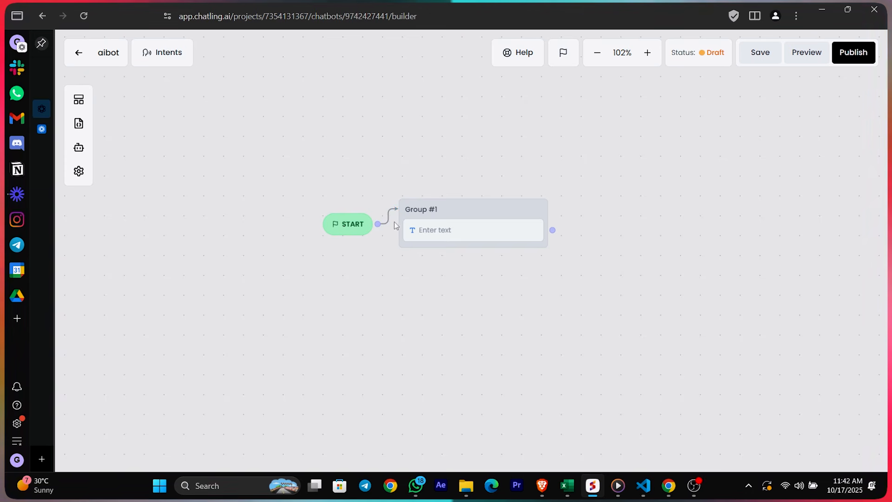
{"action": "left_click", "coordinate": [409, 231]}
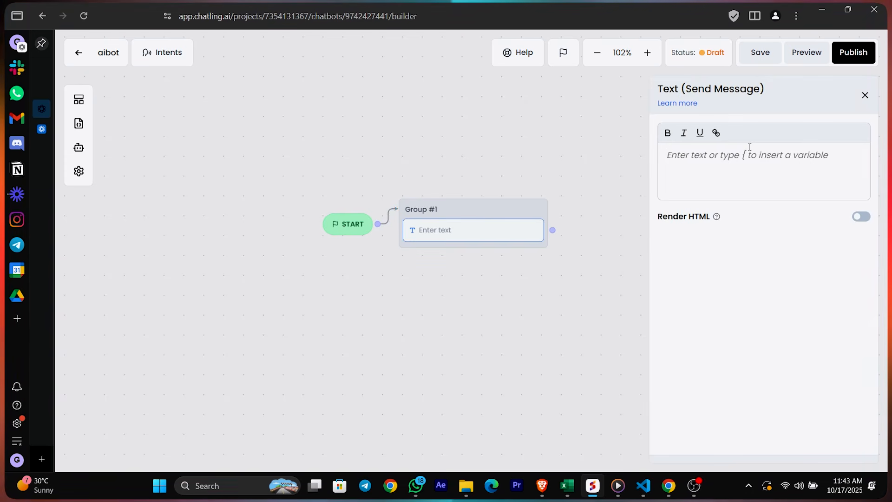
{"action": "type", "text": "We"}
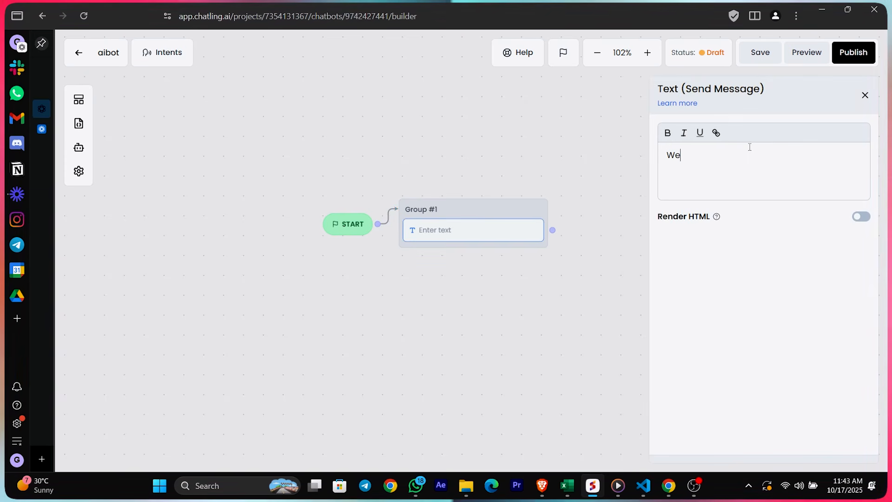
{"action": "type", "text": "lcome!"}
{"action": "key", "text": "Return"}
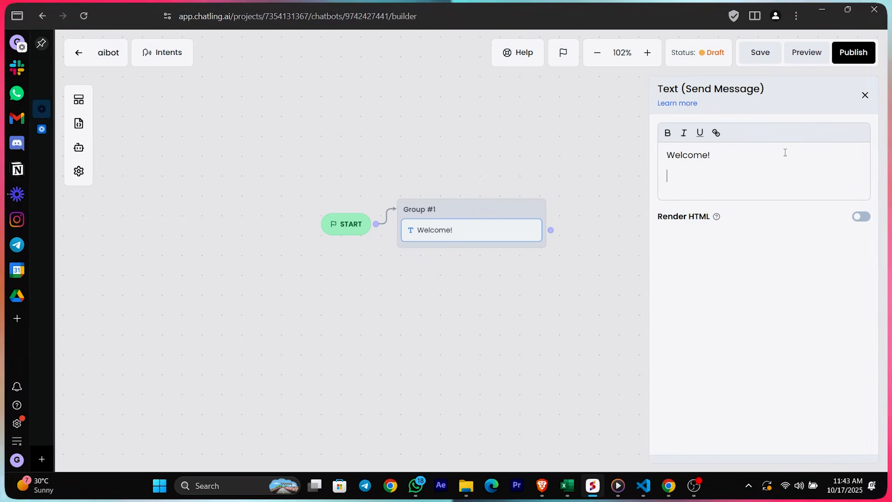
{"action": "type", "text": "Please Enyter your"}
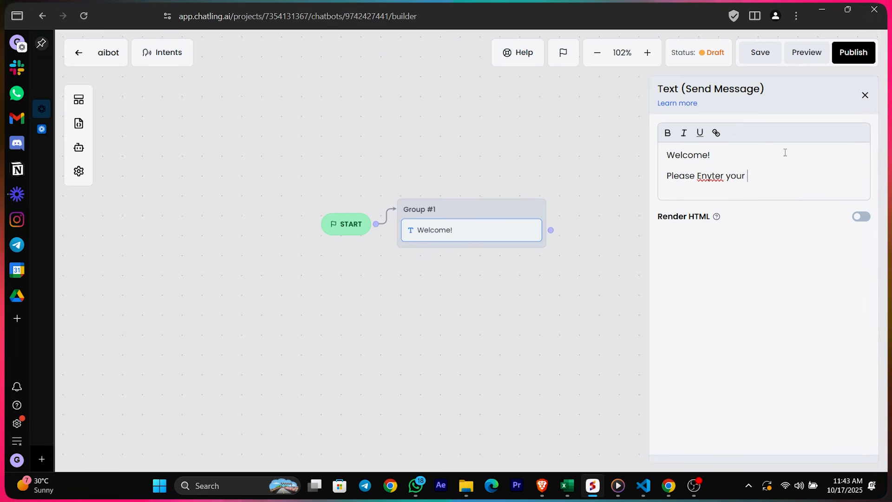
{"action": "left_click", "coordinate": [299, 179]}
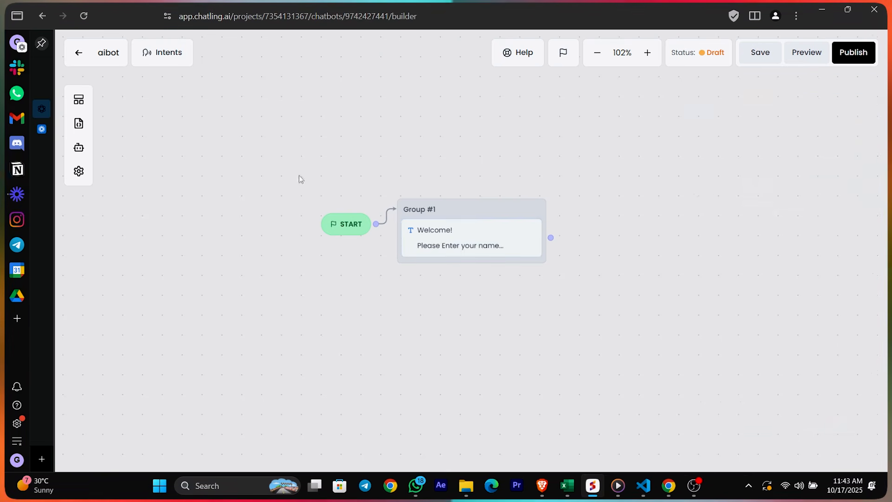
{"action": "left_click_drag", "start_coordinate": [299, 180], "coordinate": [233, 156]}
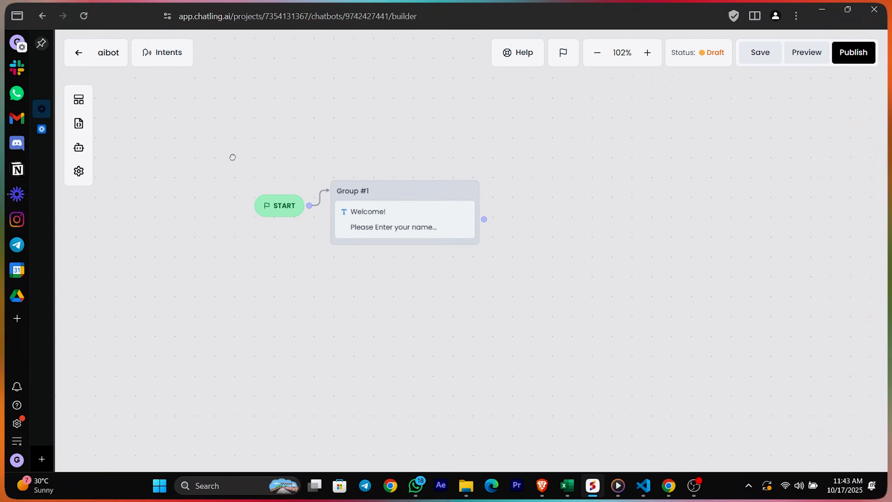
Add a Capture Text block to Group #1 that saves the reply in a new 'name' variable
{"action": "left_click", "coordinate": [78, 101]}
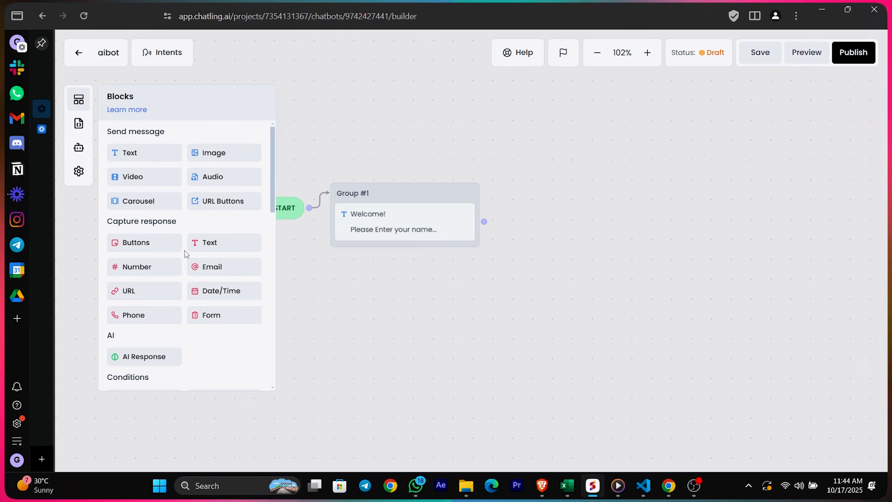
{"action": "left_click_drag", "start_coordinate": [212, 250], "coordinate": [382, 260]}
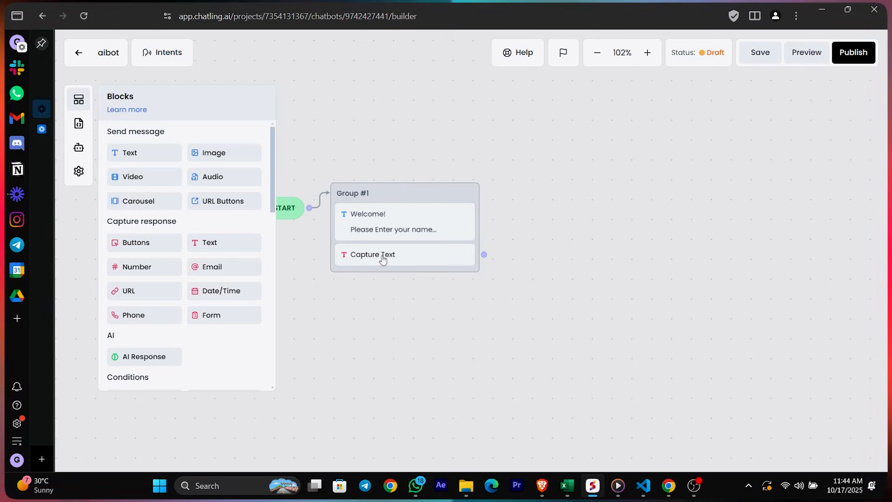
{"action": "left_click", "coordinate": [390, 258]}
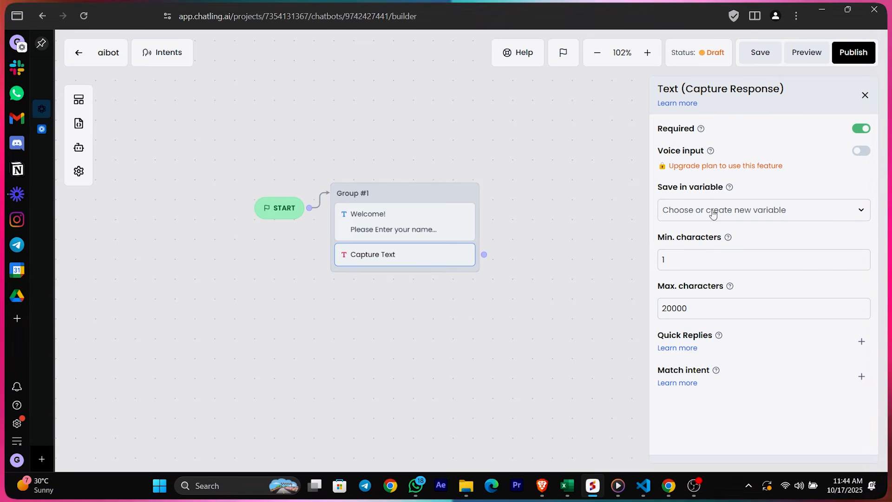
{"action": "left_click", "coordinate": [727, 215]}
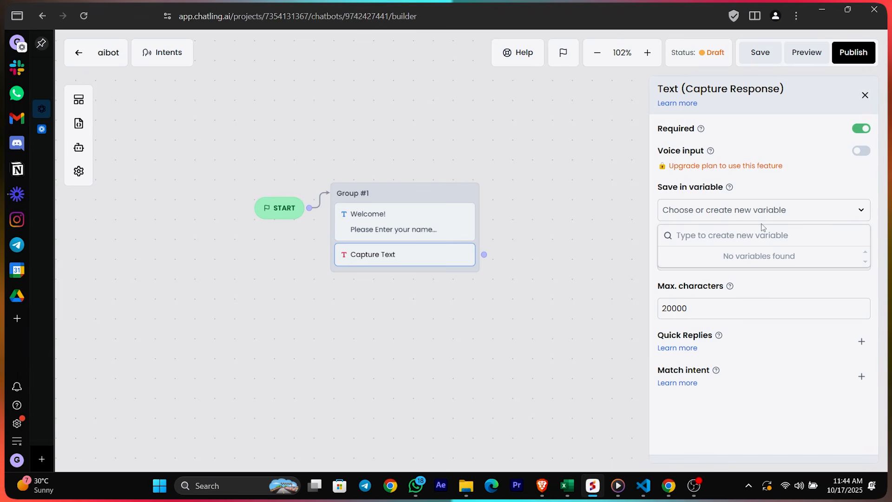
{"action": "type", "text": "name"}
{"action": "left_click", "coordinate": [754, 257]}
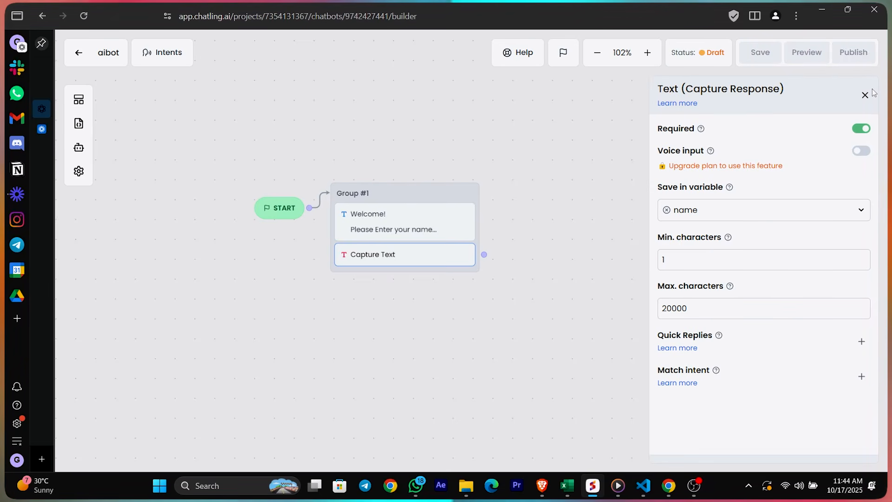
{"action": "left_click", "coordinate": [865, 95]}
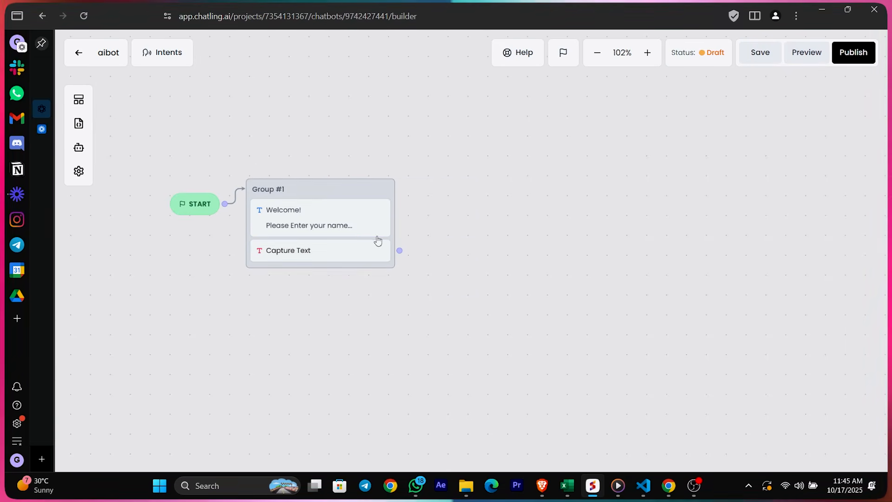
{"action": "left_click", "coordinate": [802, 54]}
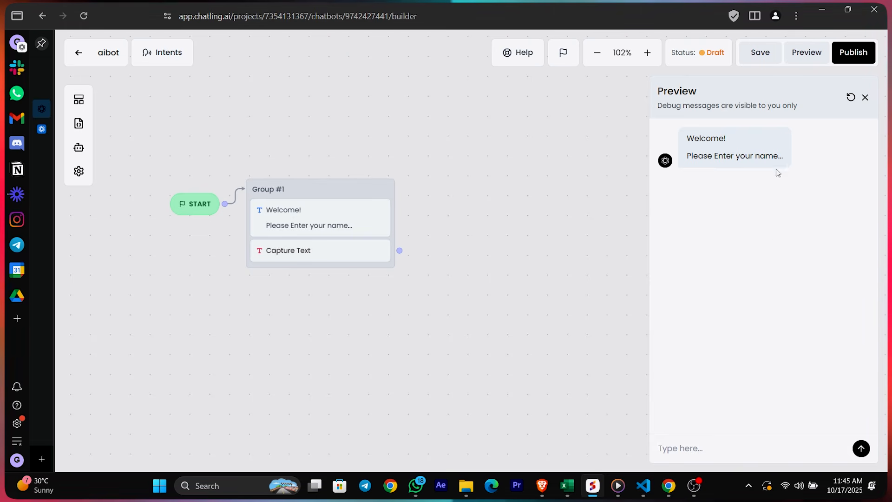
{"action": "type", "text": "Abhinay"}
{"action": "key", "text": "Return"}
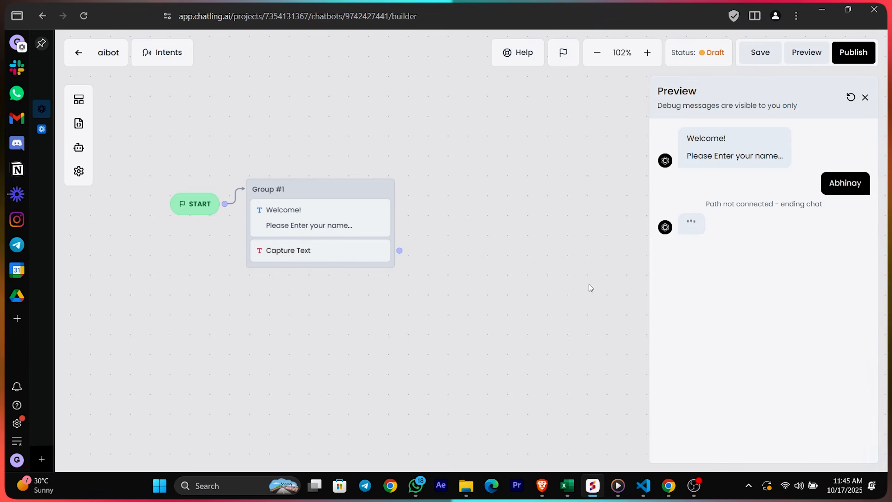
{"action": "left_click_drag", "start_coordinate": [705, 205], "coordinate": [824, 205]}
{"action": "left_click", "coordinate": [714, 223]}
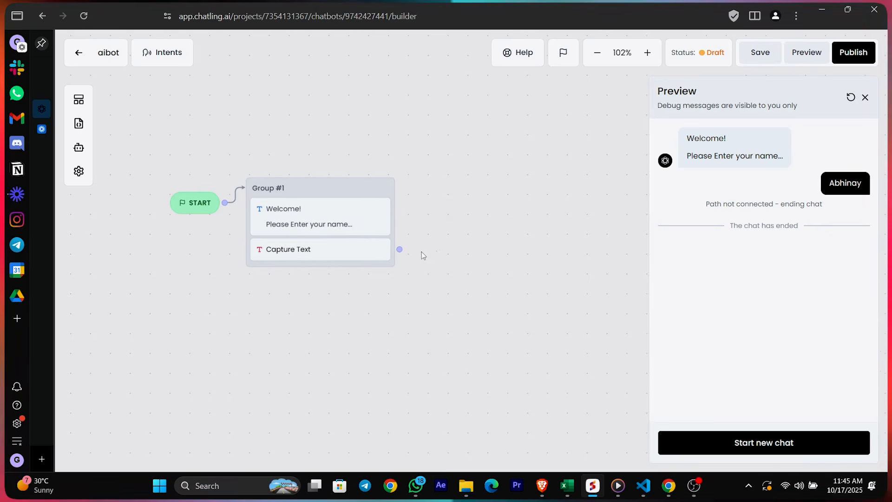
{"action": "left_click_drag", "start_coordinate": [409, 255], "coordinate": [404, 247]}
Close the preview and add a new Group #2 text block linked after the capture step
{"action": "left_click", "coordinate": [864, 98]}
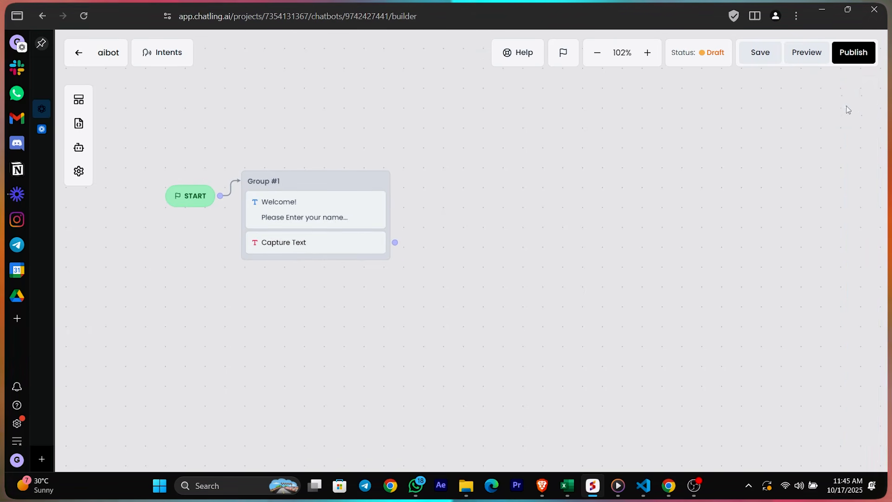
{"action": "left_click", "coordinate": [78, 99]}
{"action": "left_click_drag", "start_coordinate": [135, 152], "coordinate": [460, 247]}
{"action": "left_click_drag", "start_coordinate": [396, 242], "coordinate": [460, 253]}
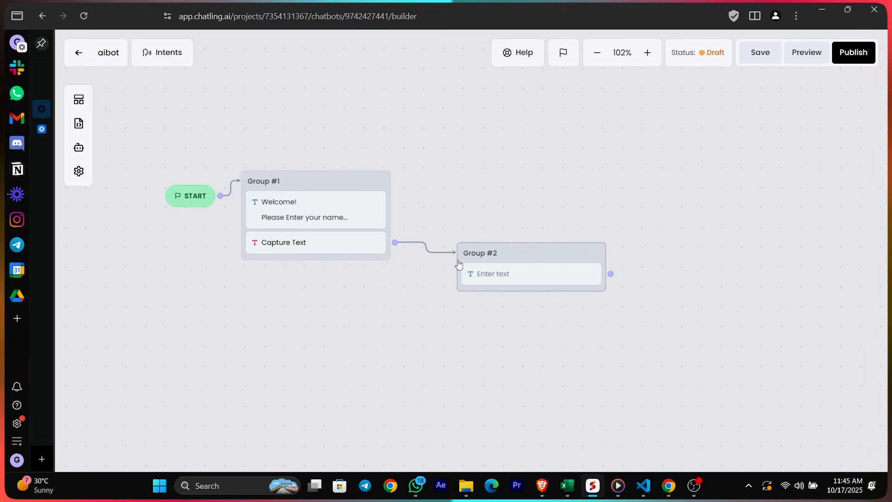
{"action": "left_click_drag", "start_coordinate": [514, 174], "coordinate": [476, 153]}
Write Group #2's message as 'Hello {name}' and 'please enter your email.'
{"action": "left_click", "coordinate": [466, 262]}
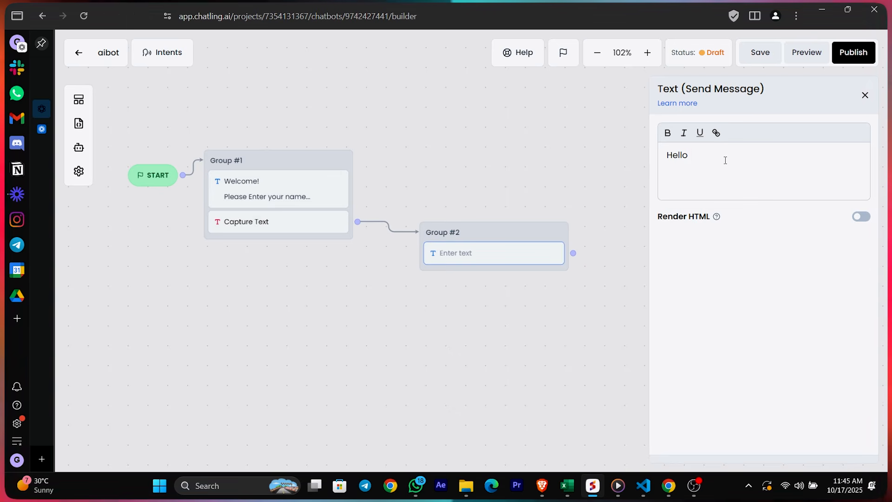
{"action": "type", "text": "{"}
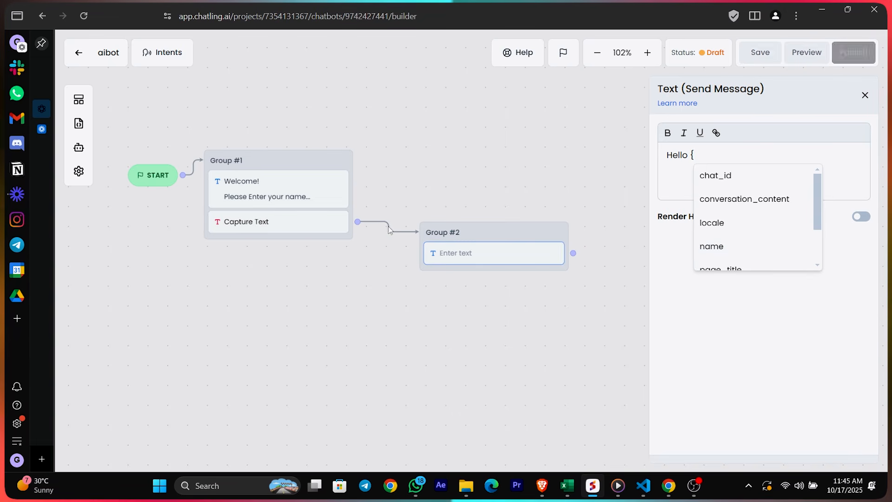
{"action": "left_click", "coordinate": [707, 246]}
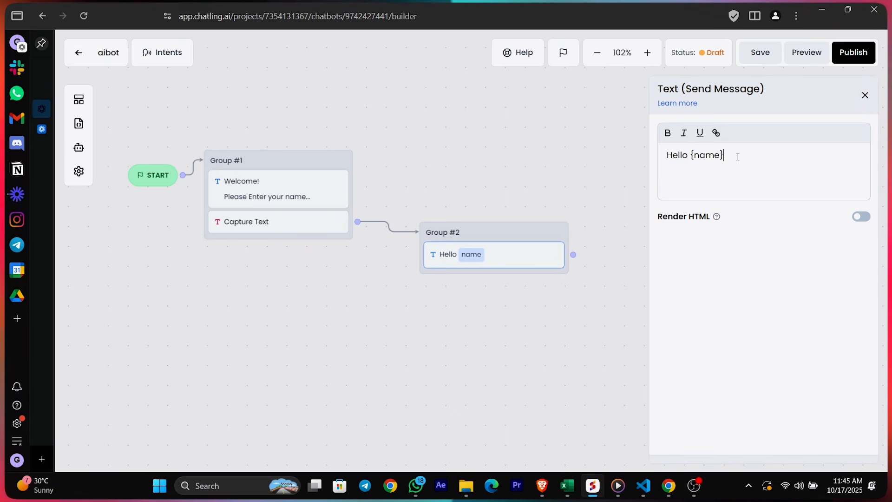
{"action": "type", "text": "please enter your email."}
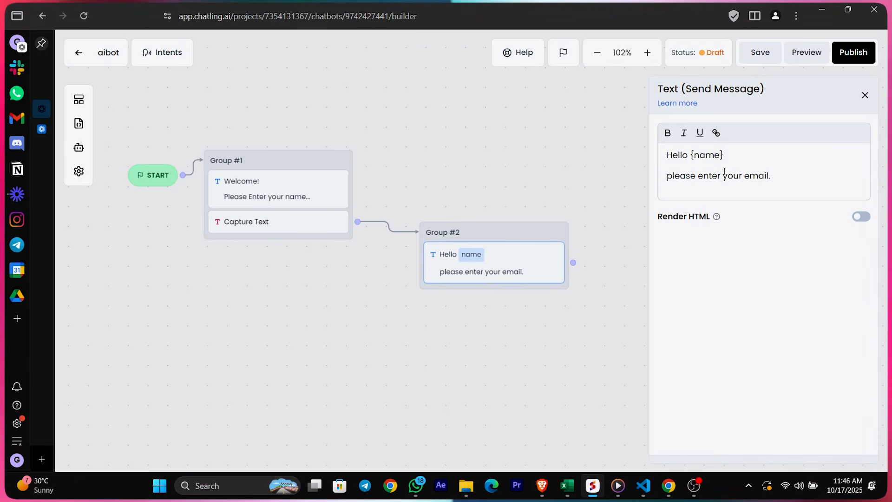
{"action": "left_click_drag", "start_coordinate": [545, 97], "coordinate": [494, 72]}
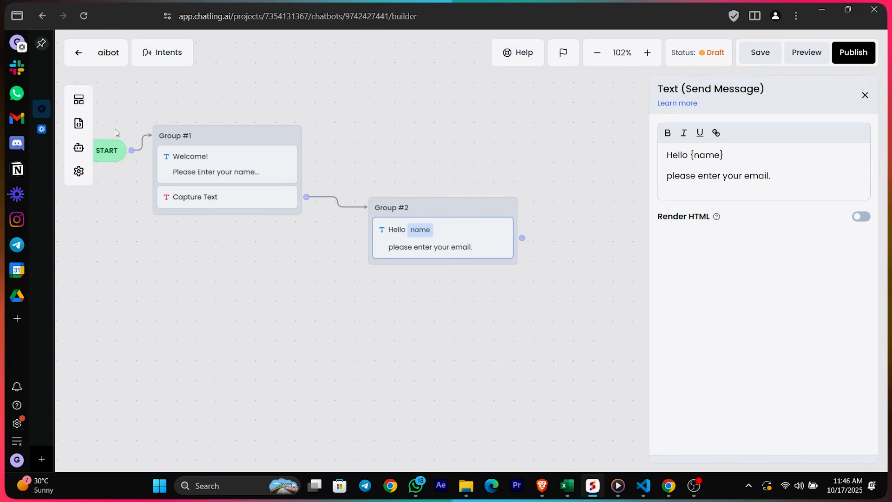
Add a Capture Email step to Group #2 that saves into a new 'emails' variable
{"action": "left_click", "coordinate": [80, 98]}
{"action": "left_click_drag", "start_coordinate": [207, 263], "coordinate": [325, 268]}
{"action": "left_click_drag", "start_coordinate": [385, 277], "coordinate": [395, 270]}
{"action": "left_click", "coordinate": [410, 274]}
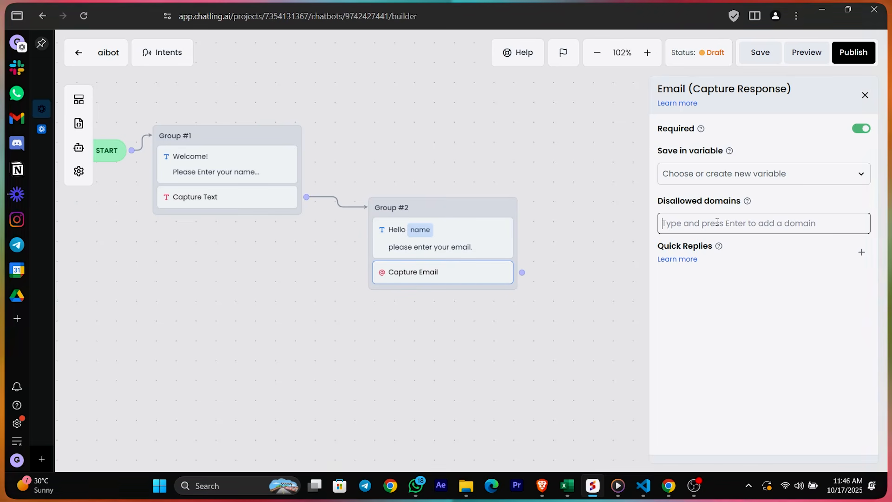
{"action": "left_click", "coordinate": [754, 175]}
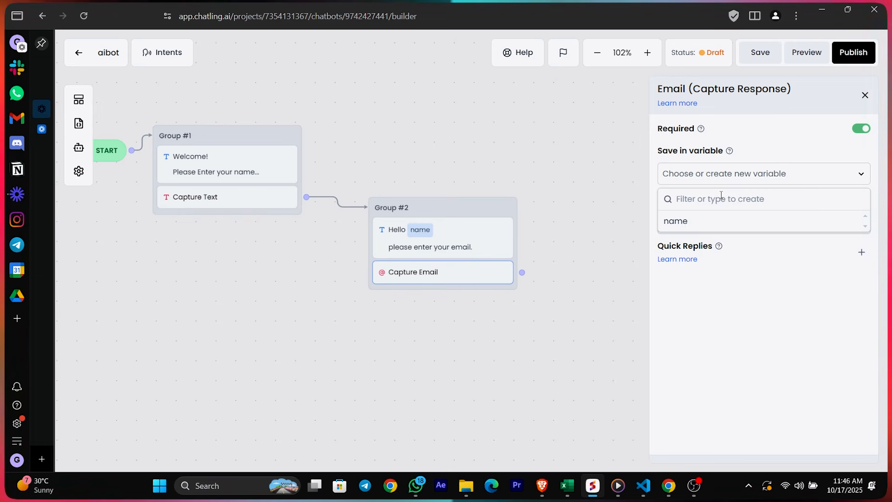
{"action": "type", "text": "emails"}
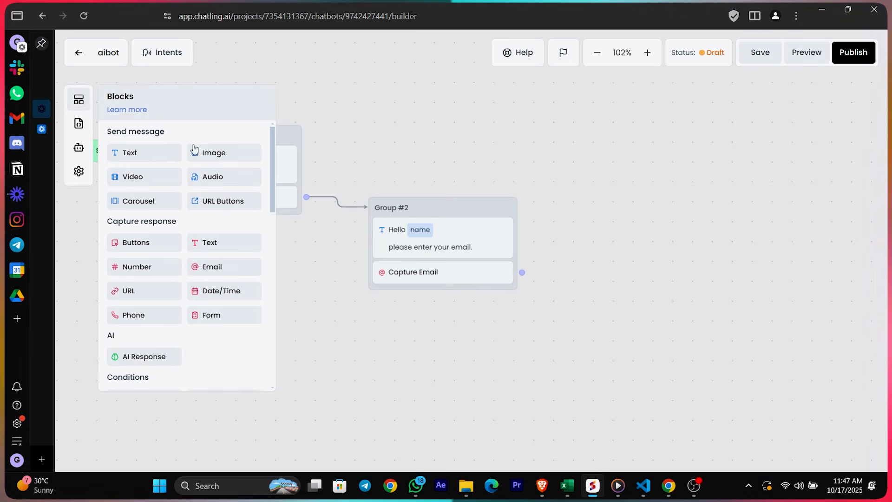
Add a new Group #3 text block connected after the Capture Email step
{"action": "left_click_drag", "start_coordinate": [141, 151], "coordinate": [591, 244]}
{"action": "left_click_drag", "start_coordinate": [522, 273], "coordinate": [556, 277]}
{"action": "left_click_drag", "start_coordinate": [556, 277], "coordinate": [601, 264]}
Make Group #3 say 'this is your email right?' followed by the {emails} variable
{"action": "left_click", "coordinate": [625, 269]}
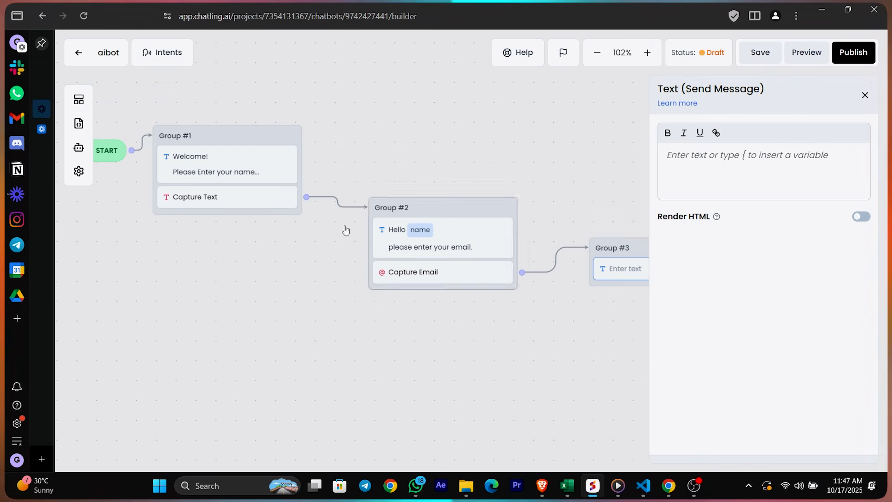
{"action": "left_click", "coordinate": [699, 152]}
{"action": "type", "text": "this is your email right?"}
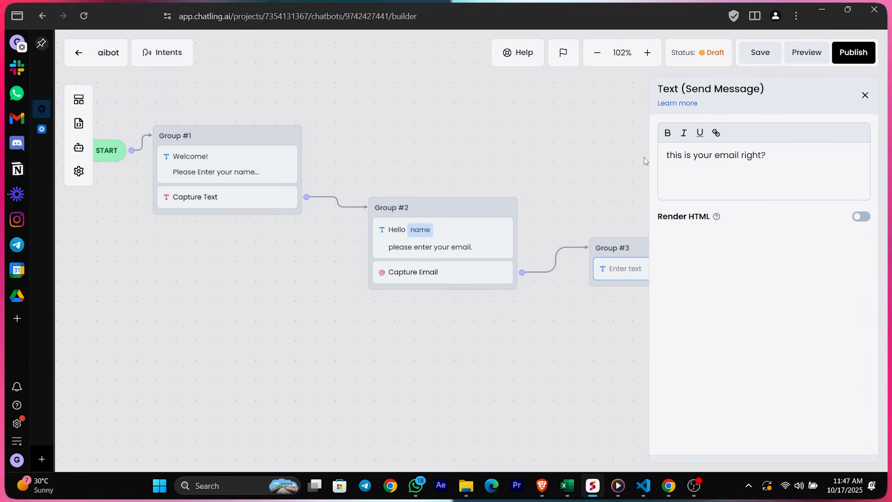
{"action": "key", "text": "Return"}
{"action": "type", "text": "{"}
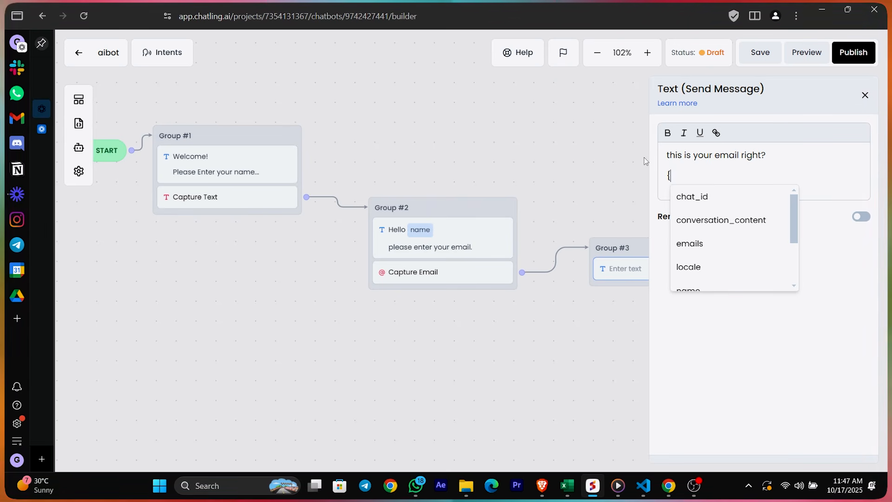
{"action": "type", "text": "email"}
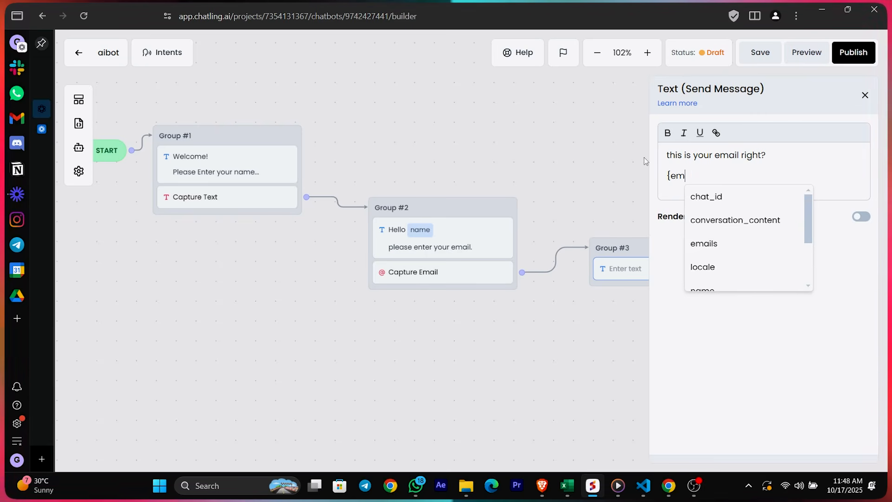
{"action": "left_click", "coordinate": [725, 251]}
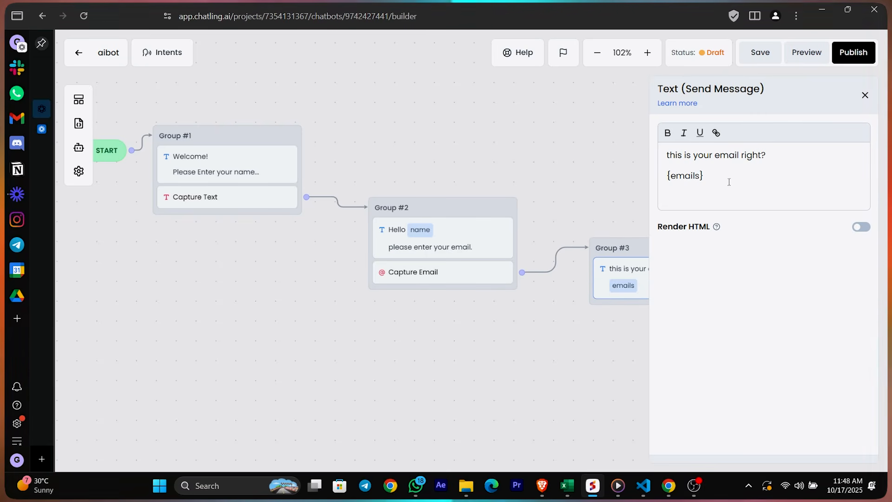
{"action": "left_click_drag", "start_coordinate": [583, 163], "coordinate": [496, 103]}
{"action": "left_click", "coordinate": [778, 204]}
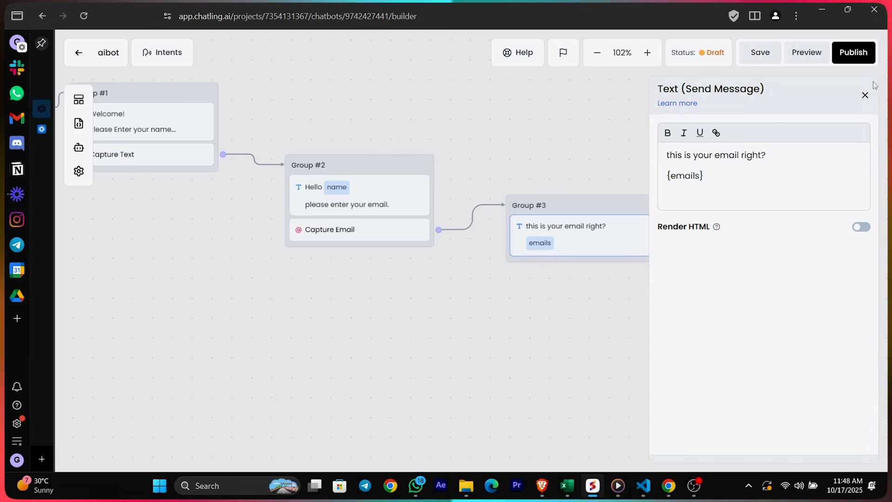
{"action": "left_click", "coordinate": [78, 99]}
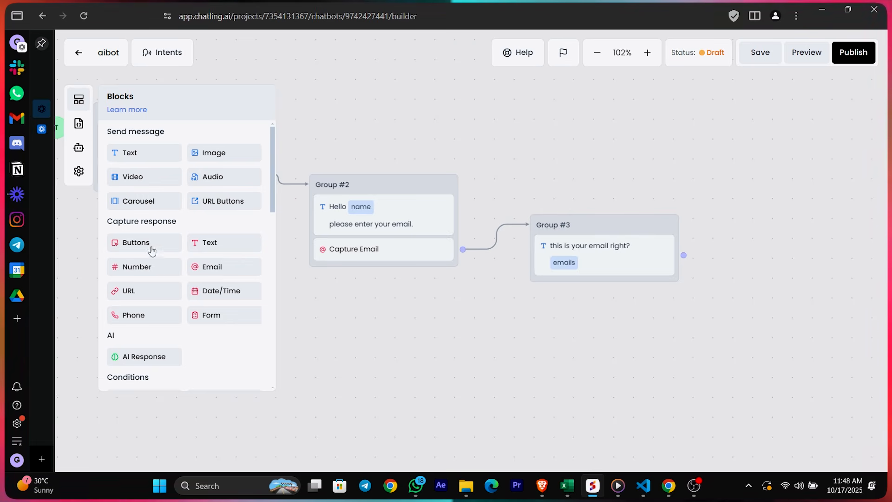
Add a Buttons block to Group #3 with YES and NO, saved in a new 'button' variable
{"action": "left_click_drag", "start_coordinate": [132, 242], "coordinate": [615, 298]}
{"action": "left_click", "coordinate": [615, 297]}
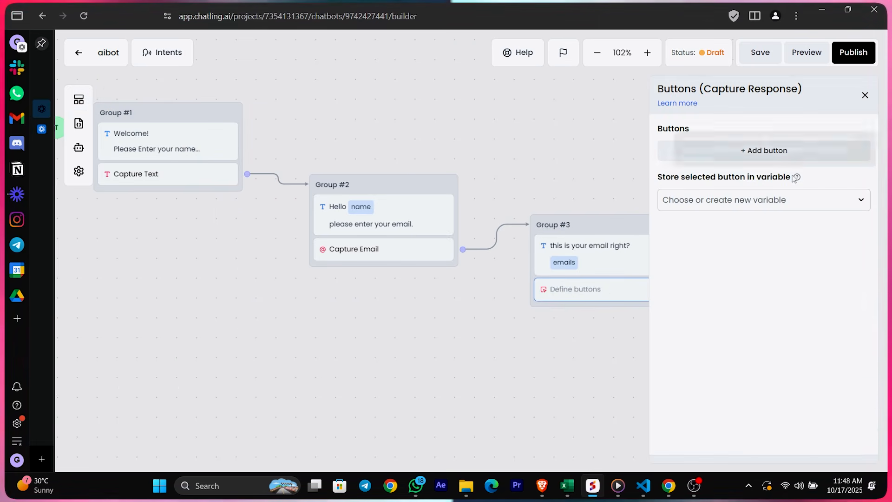
{"action": "left_click", "coordinate": [756, 206]}
{"action": "type", "text": "button"}
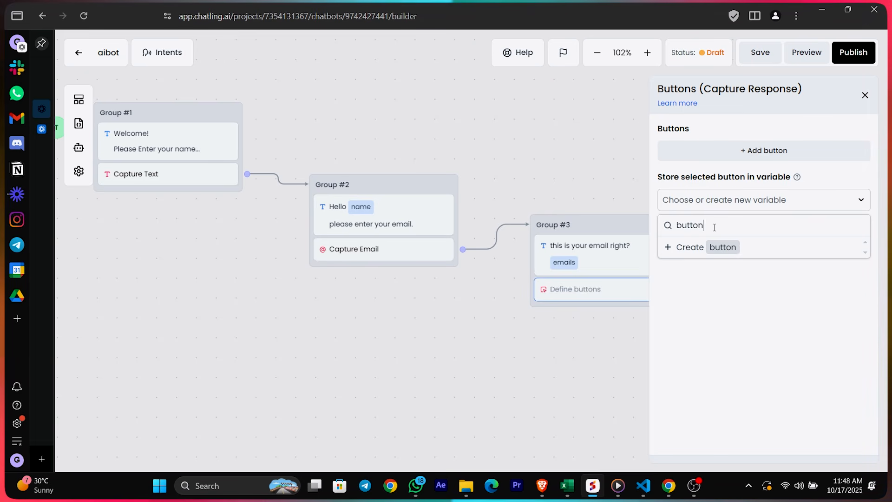
{"action": "key", "text": "Return"}
{"action": "left_click", "coordinate": [762, 156]}
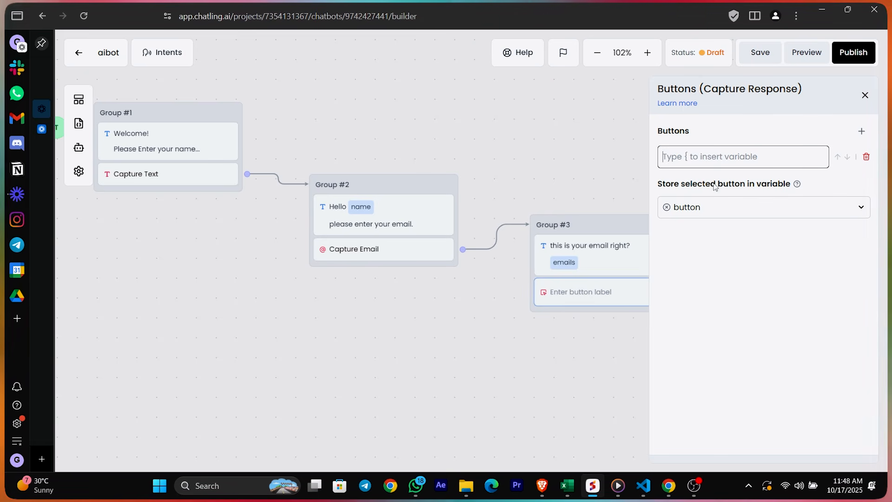
{"action": "type", "text": "YES"}
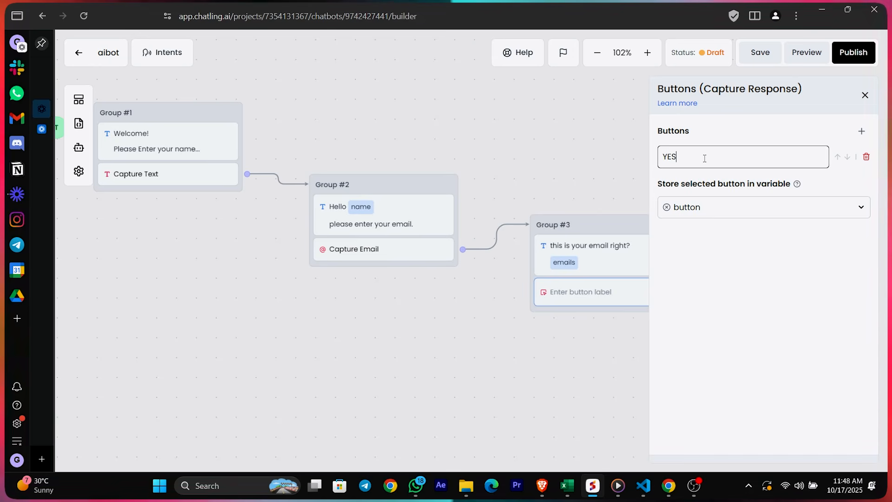
{"action": "key", "text": "Return"}
{"action": "left_click", "coordinate": [742, 192]}
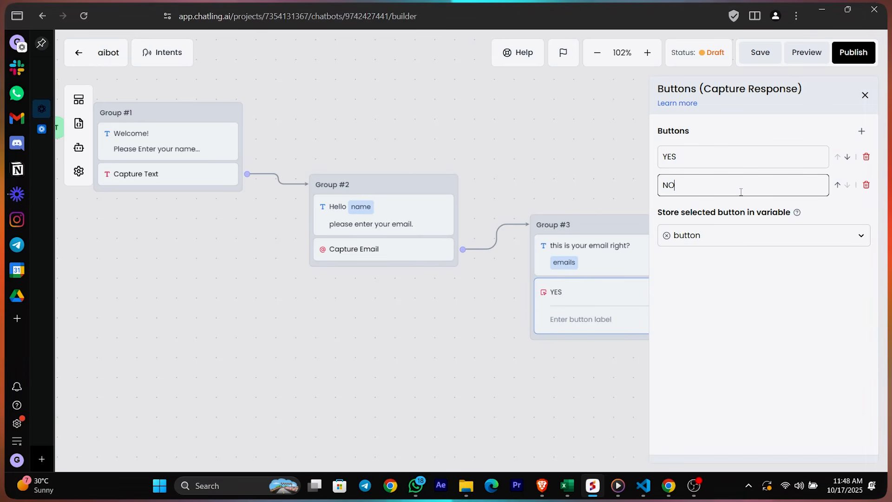
{"action": "left_click", "coordinate": [760, 323]}
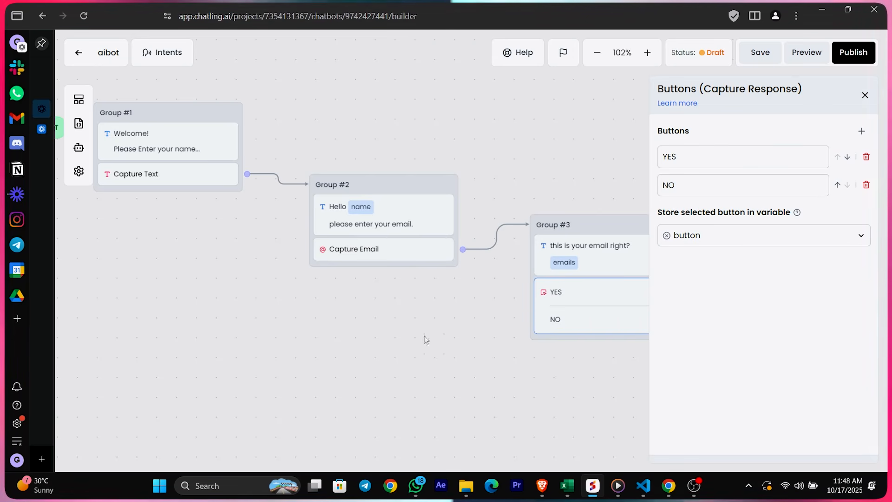
{"action": "left_click", "coordinate": [864, 95]}
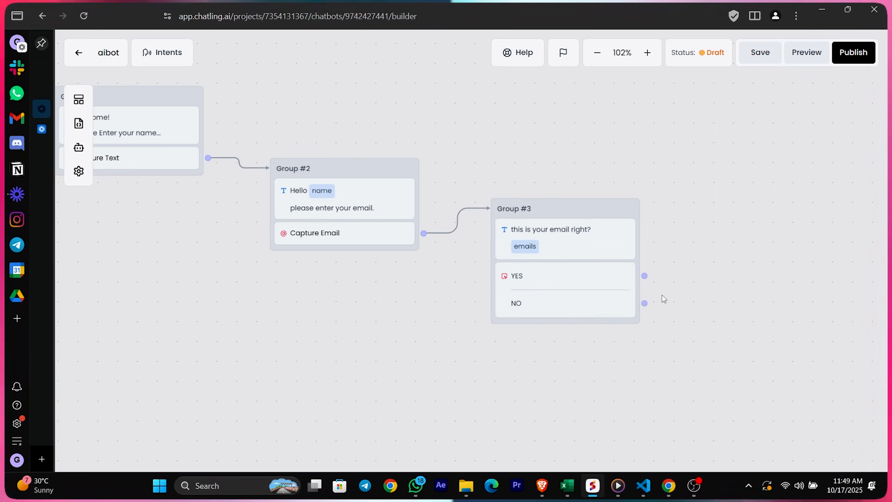
Link the NO button back to Group #2 so the email is asked again
{"action": "left_click_drag", "start_coordinate": [644, 303], "coordinate": [245, 249]}
{"action": "left_click_drag", "start_coordinate": [259, 203], "coordinate": [647, 304]}
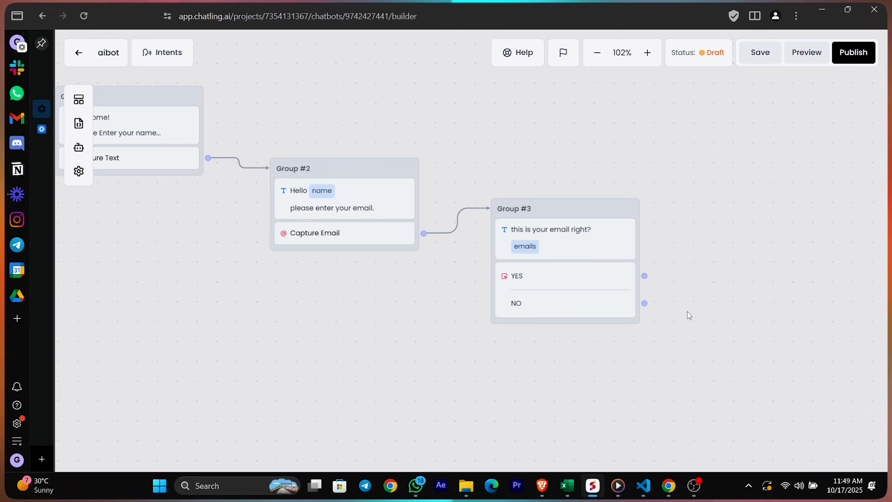
{"action": "left_click_drag", "start_coordinate": [644, 303], "coordinate": [277, 228]}
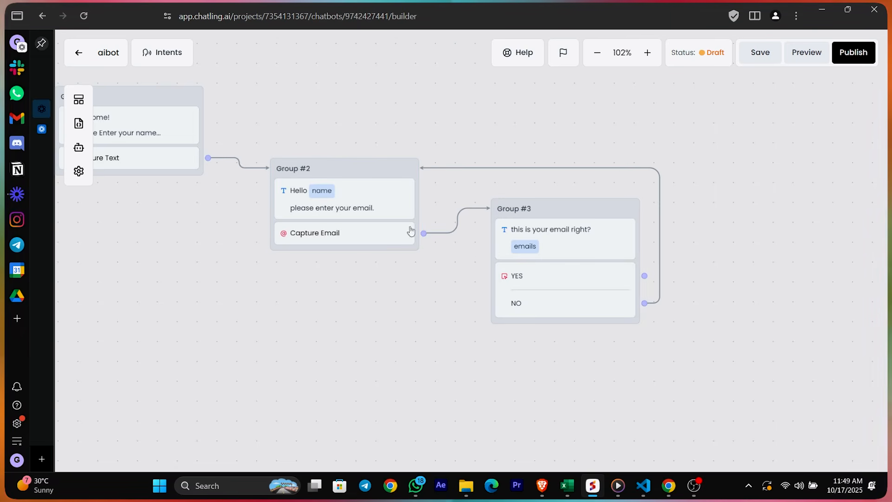
Add a Group #4 text reading 'thank you {name}' and 'email - {emails}'
{"action": "left_click", "coordinate": [78, 99]}
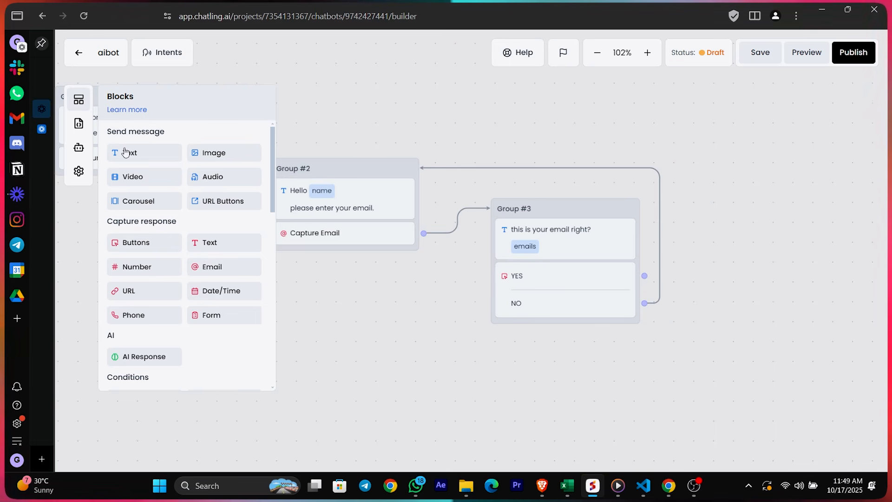
{"action": "left_click_drag", "start_coordinate": [712, 214], "coordinate": [713, 215]}
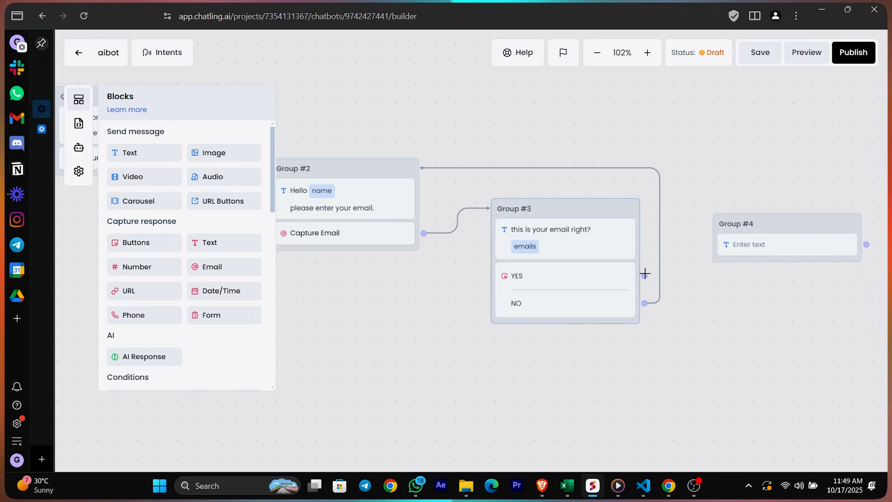
{"action": "left_click", "coordinate": [733, 245]}
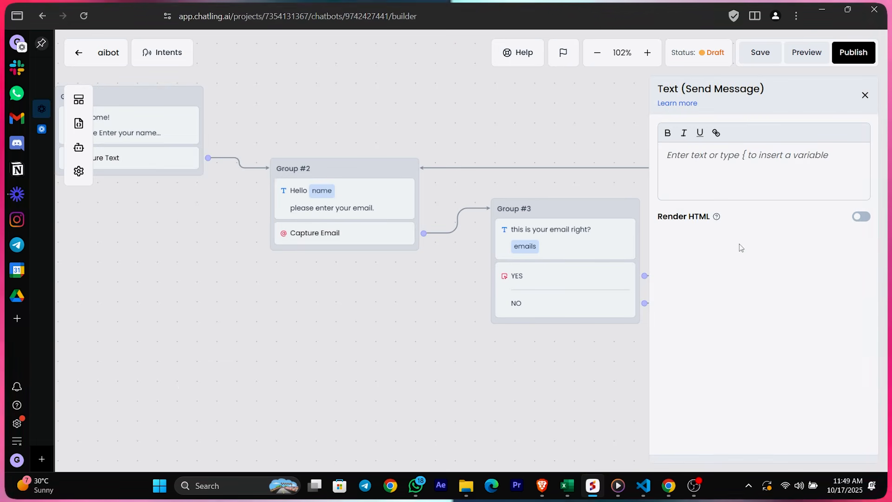
{"action": "left_click", "coordinate": [695, 167]}
{"action": "type", "text": "thank you {name"}
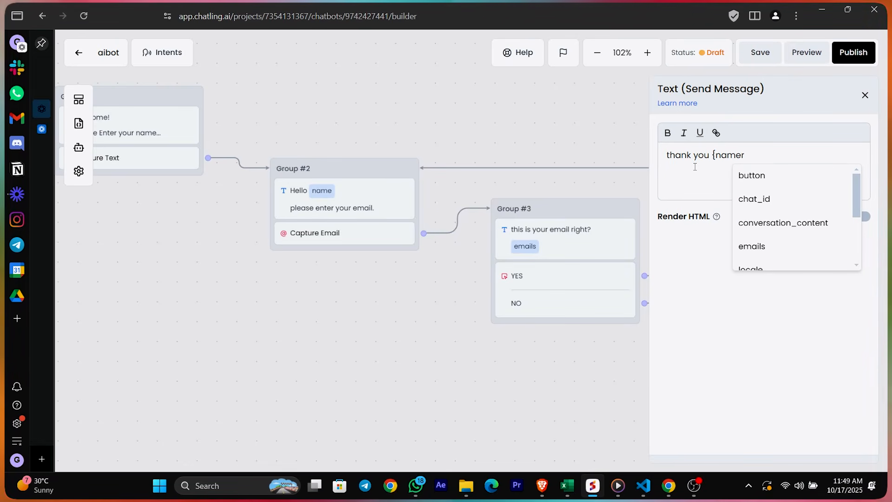
{"action": "type", "text": "}"}
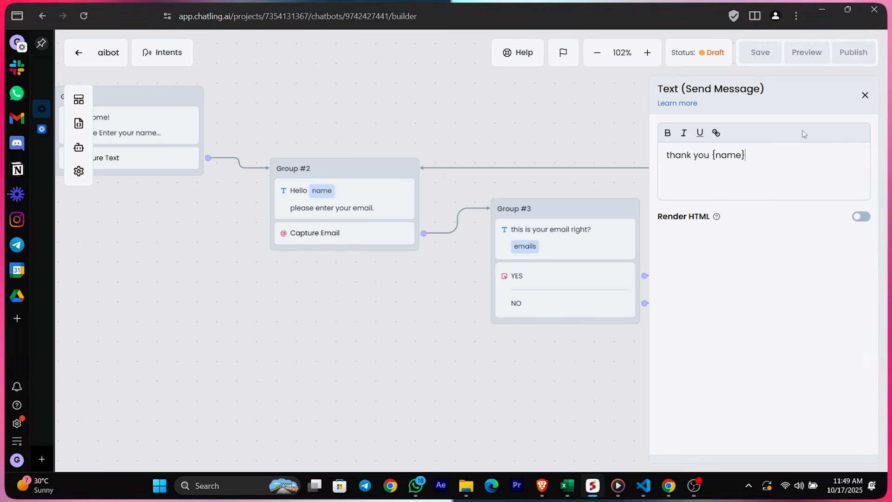
{"action": "key", "text": "Return"}
{"action": "type", "text": "email - {"}
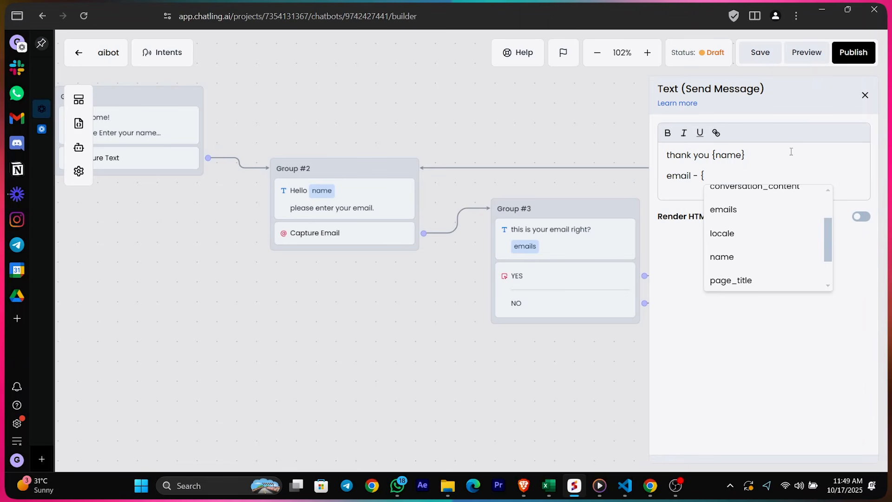
{"action": "left_click", "coordinate": [726, 210]}
{"action": "left_click", "coordinate": [865, 95]}
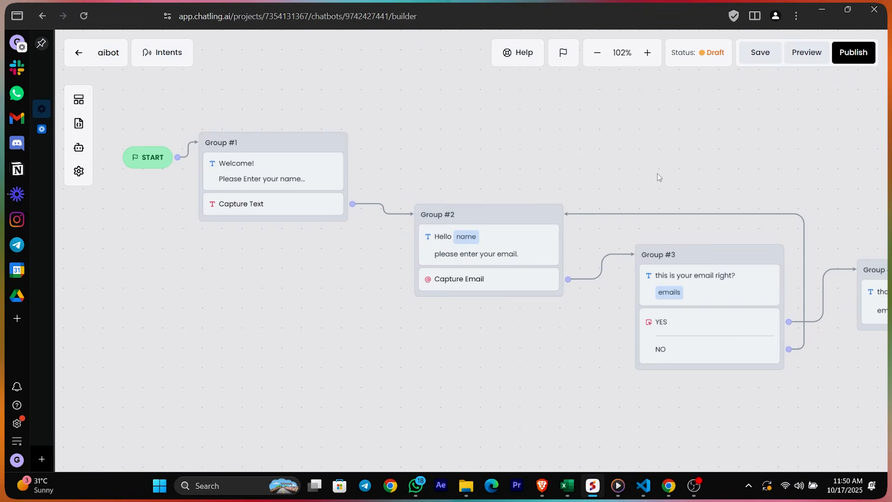
{"action": "left_click", "coordinate": [794, 55]}
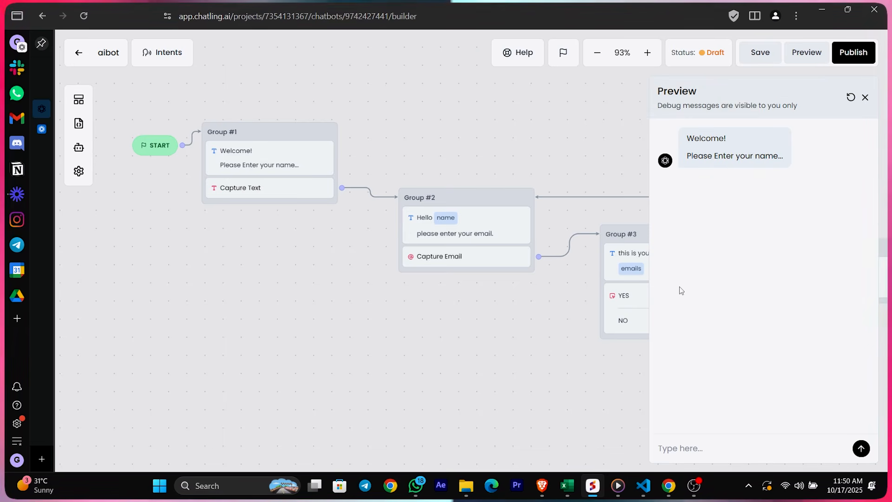
{"action": "type", "text": "Abhinay"}
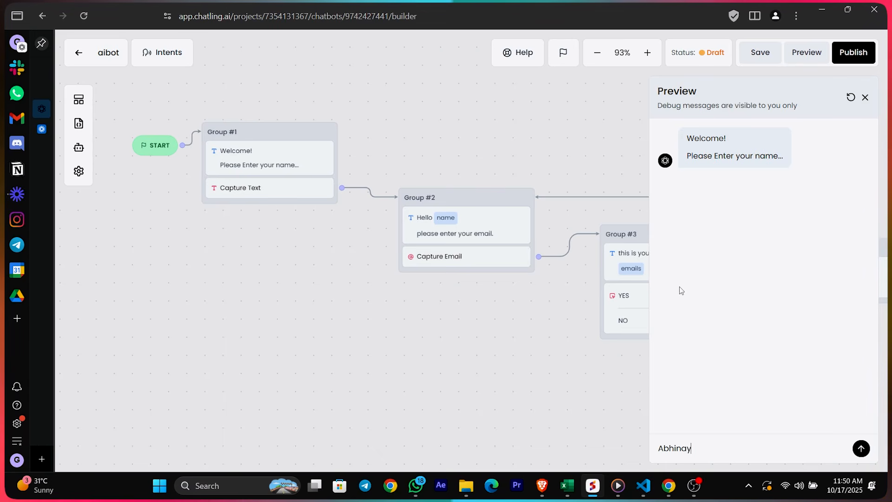
{"action": "key", "text": "Return"}
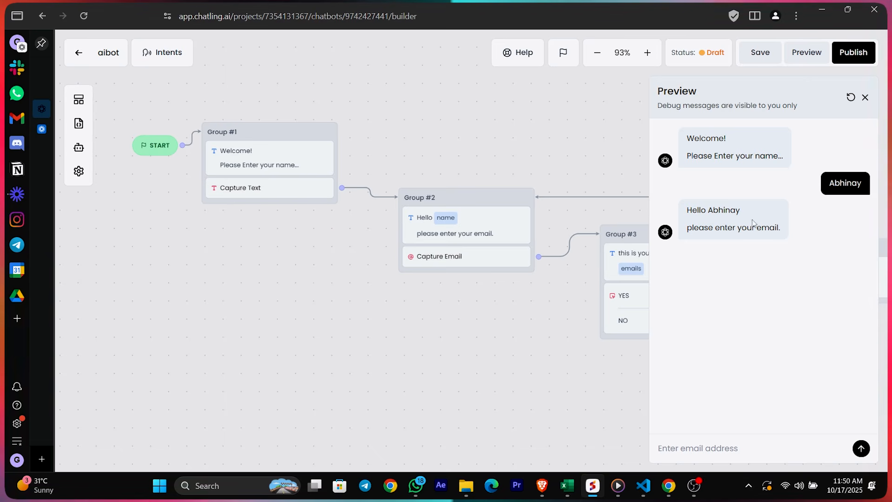
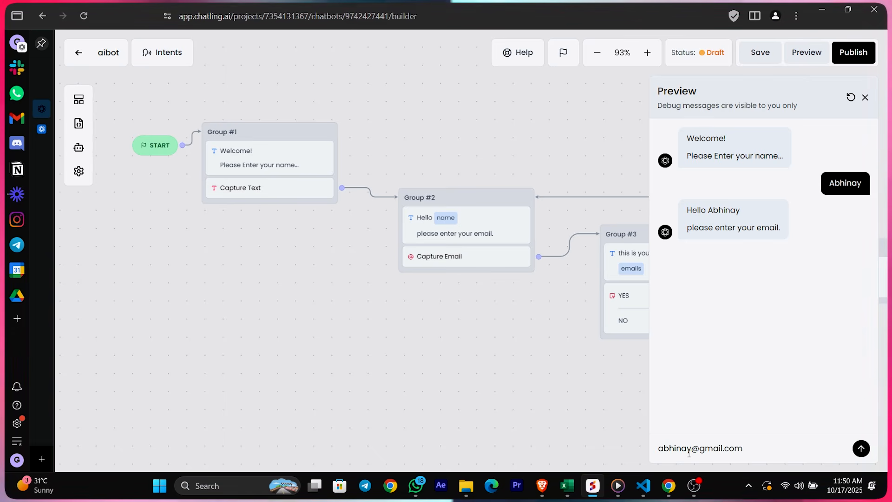
{"action": "key", "text": "Return"}
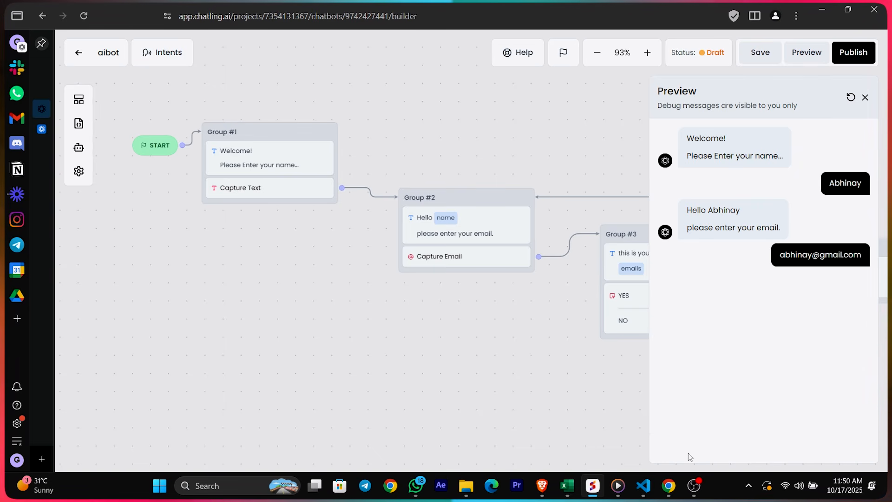
{"action": "left_click_drag", "start_coordinate": [429, 383], "coordinate": [300, 332]}
{"action": "scroll", "coordinate": [405, 343], "scroll_direction": "down", "scroll_amount": 3}
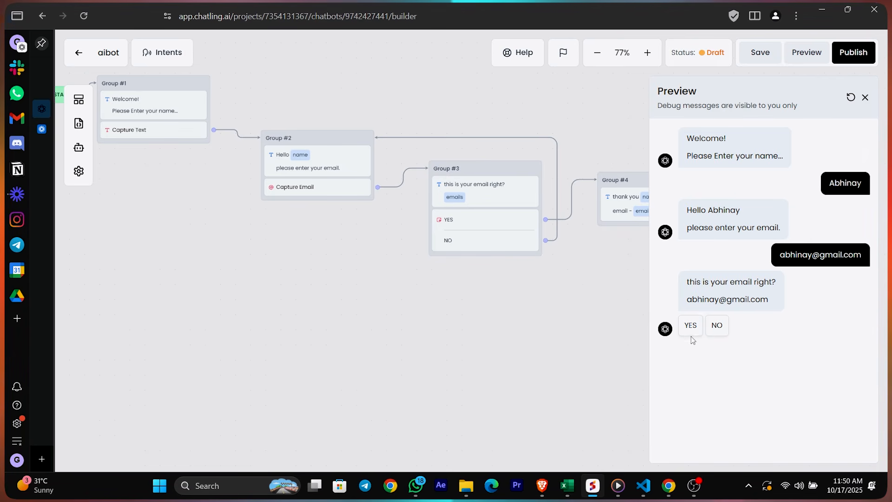
{"action": "left_click_drag", "start_coordinate": [334, 324], "coordinate": [141, 321]}
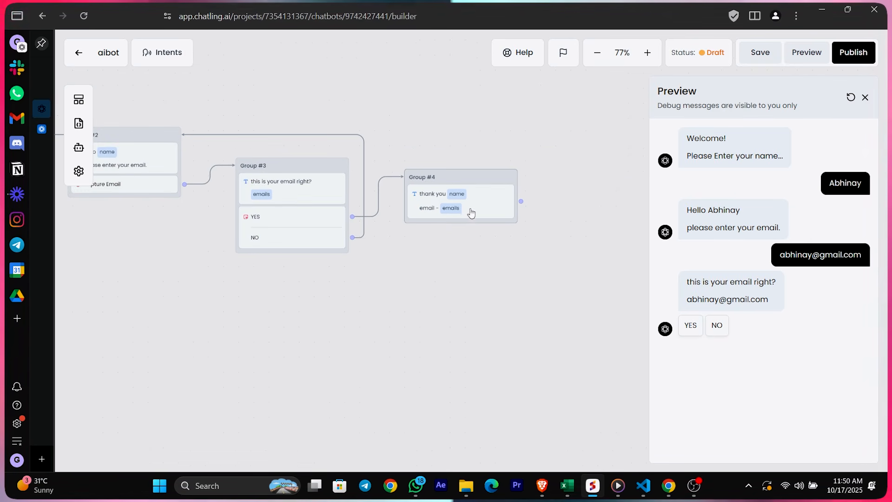
{"action": "left_click", "coordinate": [698, 331]}
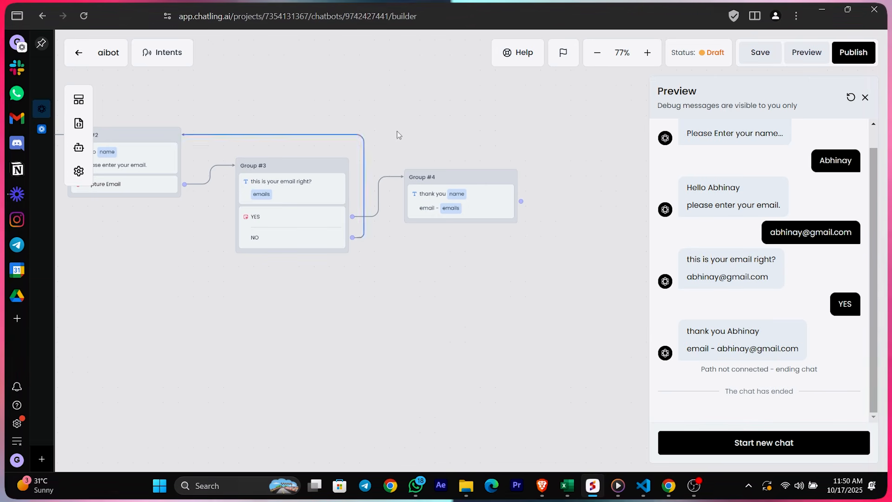
{"action": "left_click", "coordinate": [80, 99]}
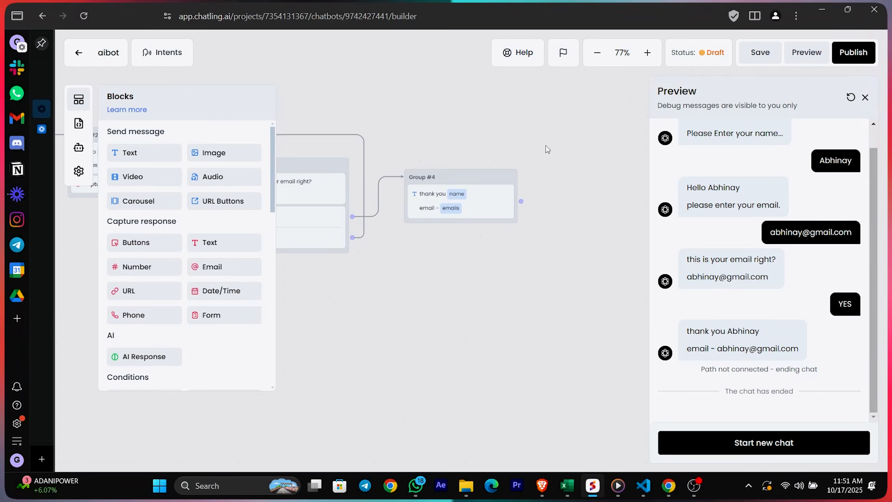
{"action": "left_click", "coordinate": [866, 98]}
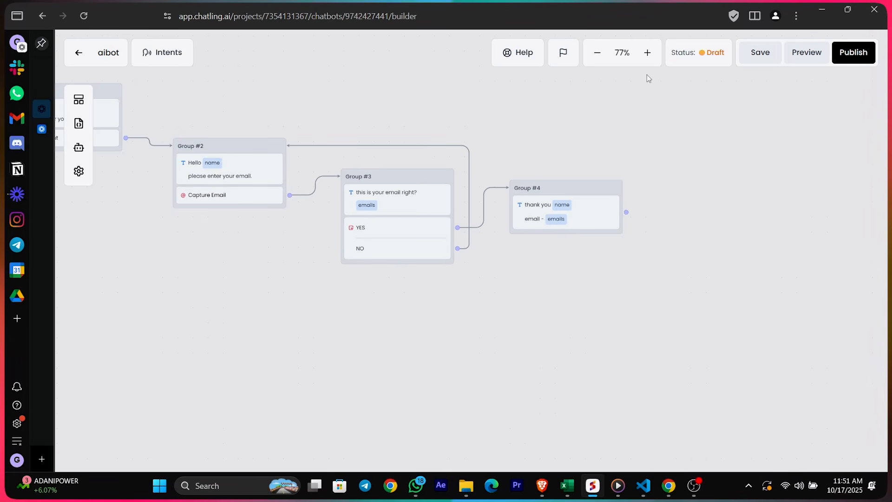
{"action": "left_click", "coordinate": [796, 53]}
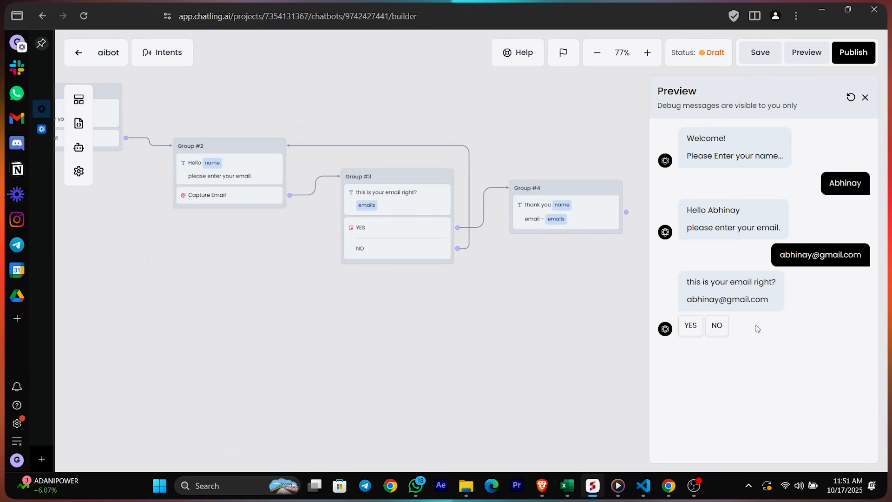
{"action": "left_click", "coordinate": [717, 326]}
{"action": "left_click_drag", "start_coordinate": [687, 371], "coordinate": [782, 372]}
{"action": "left_click", "coordinate": [543, 352]}
{"action": "left_click_drag", "start_coordinate": [423, 361], "coordinate": [451, 363]}
{"action": "scroll", "coordinate": [378, 360], "scroll_direction": "down", "scroll_amount": 2}
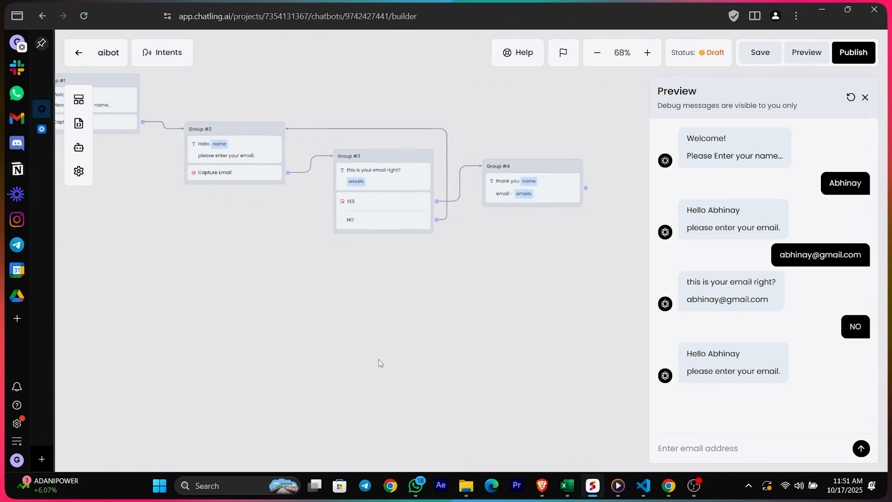
{"action": "left_click_drag", "start_coordinate": [276, 305], "coordinate": [320, 342]}
{"action": "scroll", "coordinate": [327, 336], "scroll_direction": "down", "scroll_amount": 1}
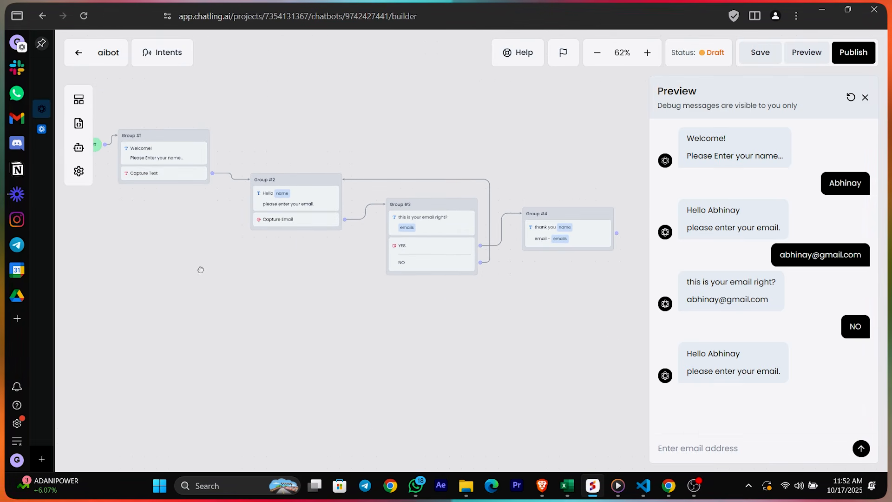
{"action": "left_click_drag", "start_coordinate": [201, 269], "coordinate": [241, 299]}
{"action": "scroll", "coordinate": [242, 299], "scroll_direction": "down", "scroll_amount": 2}
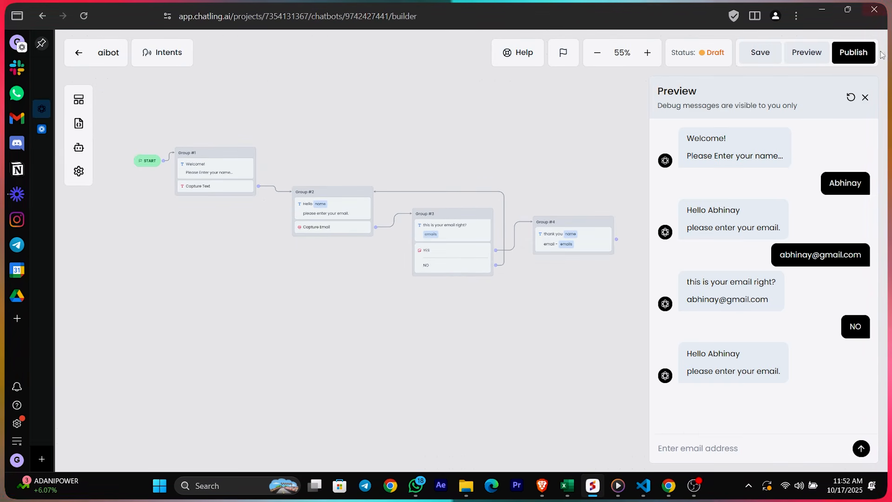
{"action": "left_click", "coordinate": [865, 98]}
{"action": "left_click_drag", "start_coordinate": [367, 124], "coordinate": [307, 164]}
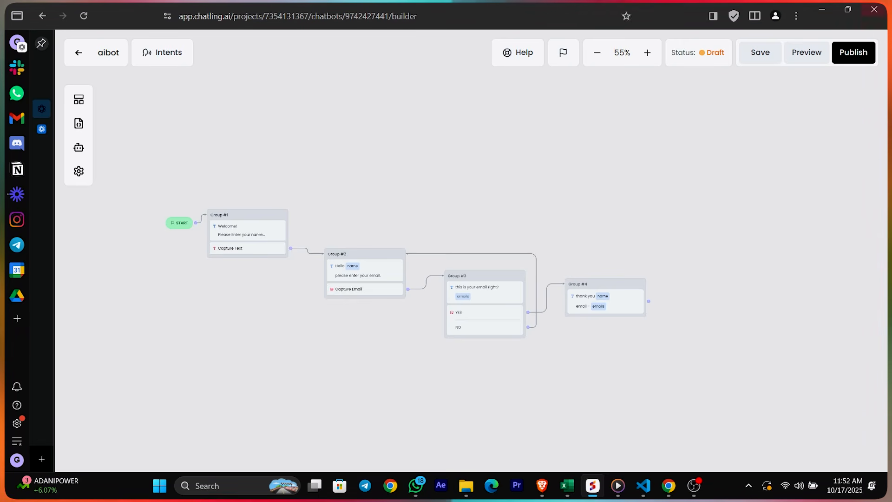
{"action": "left_click", "coordinate": [760, 52]}
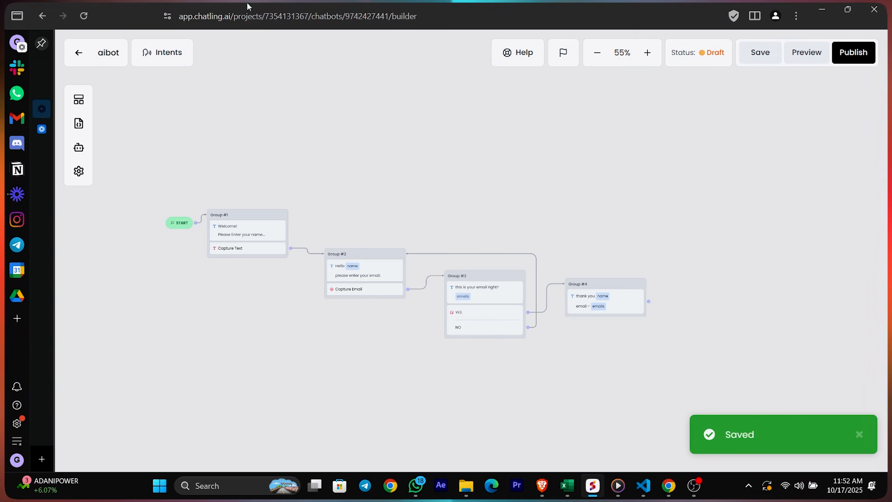
Open the chatbot appearance settings and upload 1.png as the logo
{"action": "left_click", "coordinate": [77, 54]}
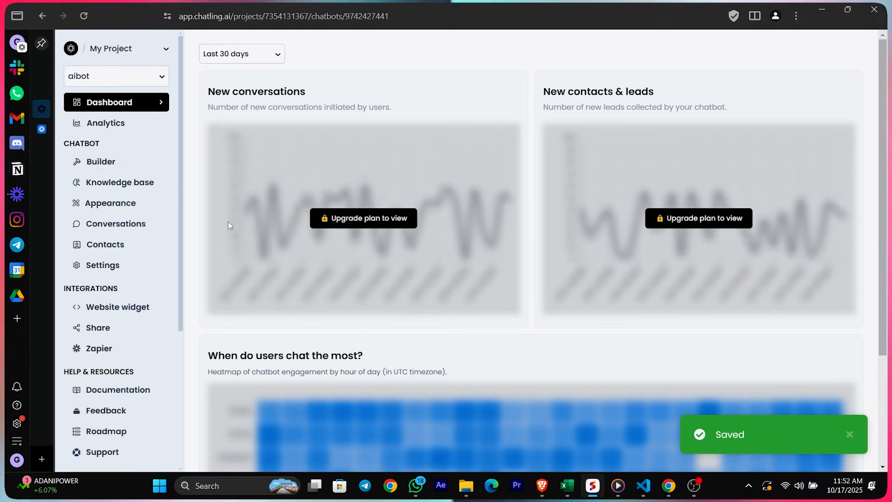
{"action": "scroll", "coordinate": [279, 149], "scroll_direction": "down", "scroll_amount": 3}
{"action": "scroll", "coordinate": [321, 133], "scroll_direction": "up", "scroll_amount": 3}
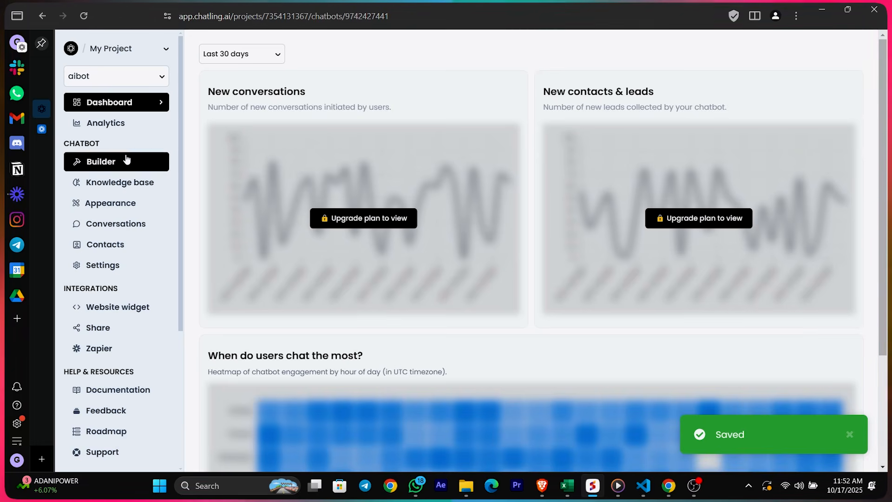
{"action": "left_click", "coordinate": [126, 209]}
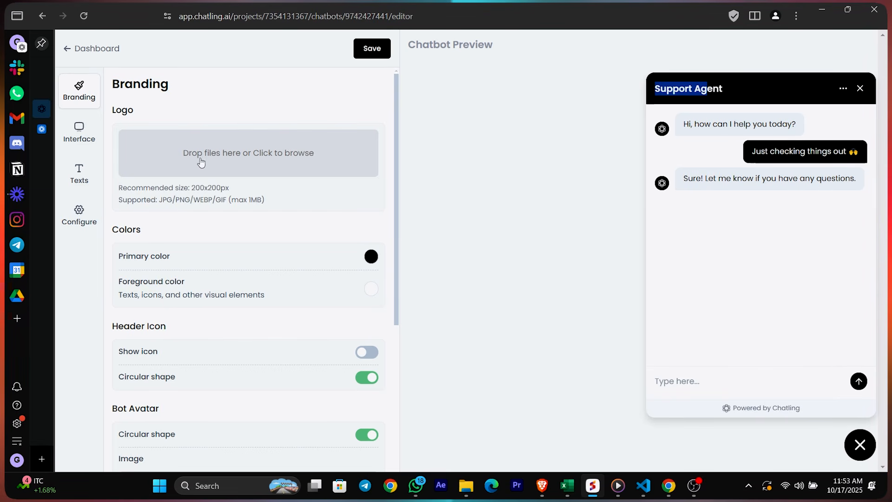
{"action": "left_click", "coordinate": [176, 157]}
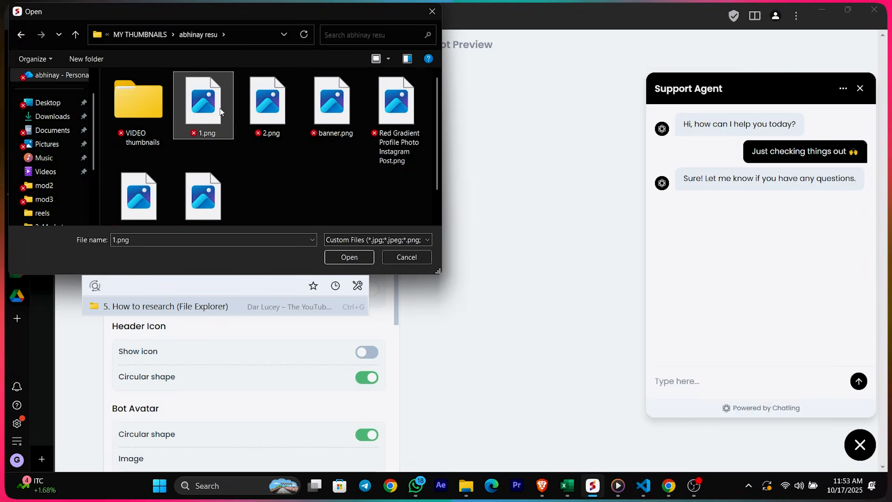
{"action": "left_click", "coordinate": [349, 257]}
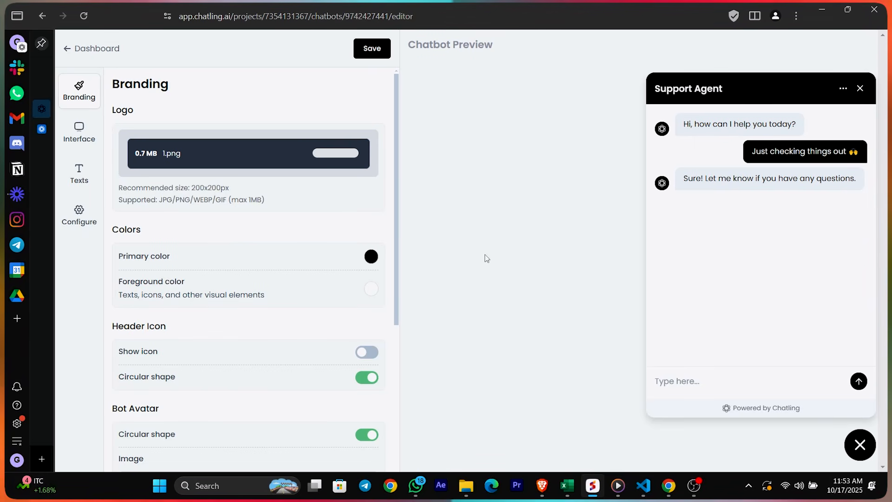
Set the primary colour to pure red and give the bot a custom avatar image
{"action": "scroll", "coordinate": [380, 141], "scroll_direction": "down", "scroll_amount": 3}
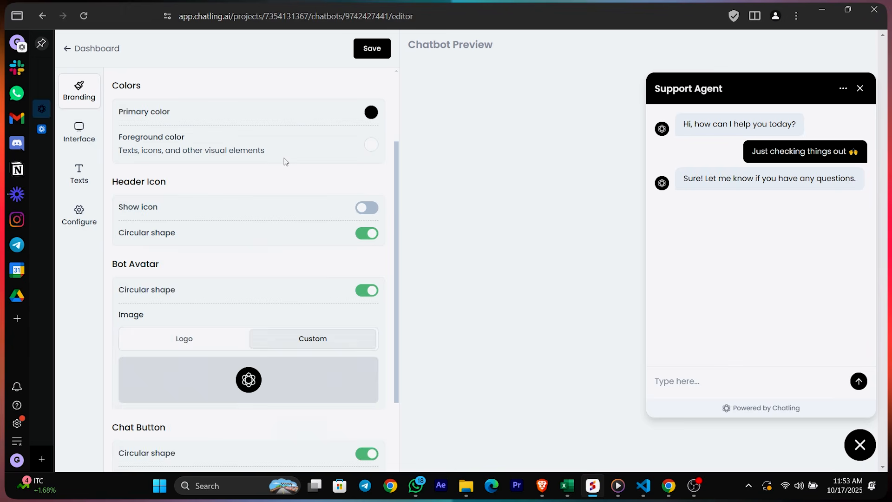
{"action": "scroll", "coordinate": [195, 226], "scroll_direction": "up", "scroll_amount": 3}
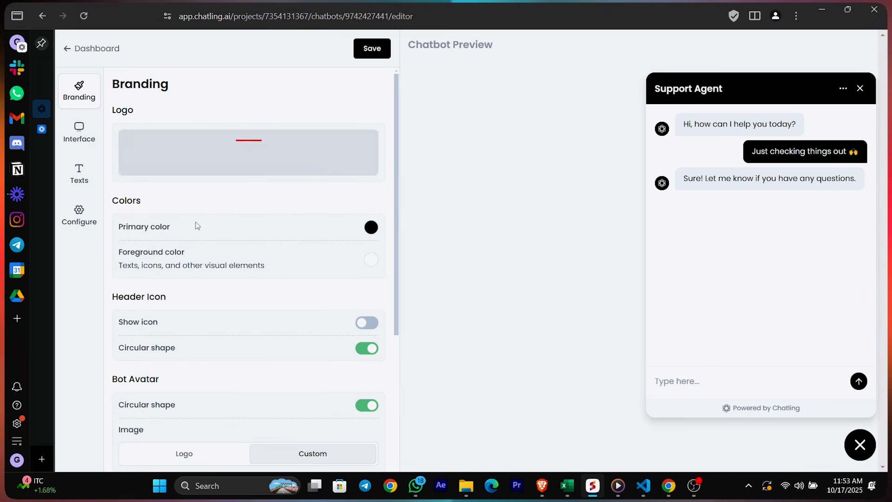
{"action": "left_click", "coordinate": [371, 228]}
{"action": "left_click_drag", "start_coordinate": [333, 283], "coordinate": [379, 239]}
{"action": "left_click", "coordinate": [408, 268]}
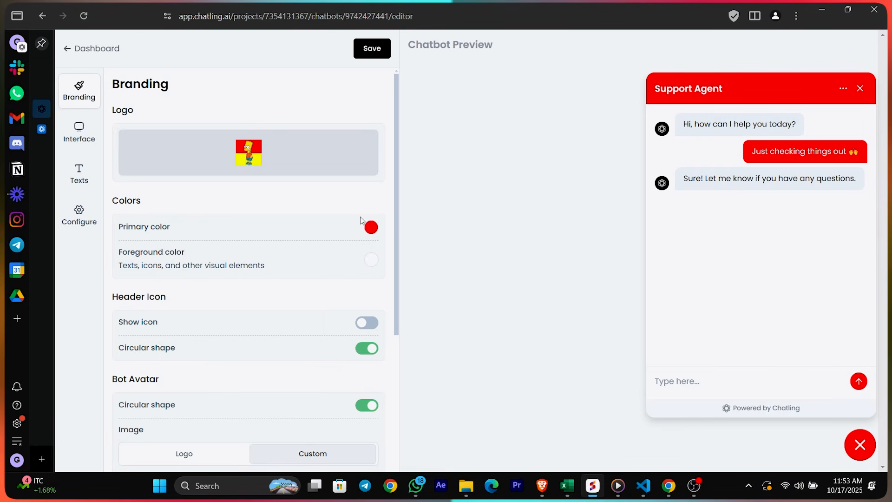
{"action": "left_click", "coordinate": [371, 229]}
{"action": "left_click", "coordinate": [431, 221]}
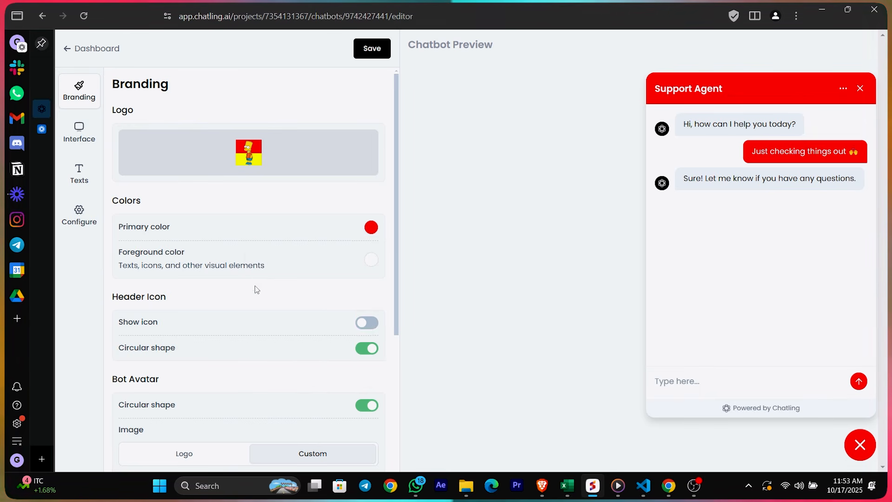
{"action": "scroll", "coordinate": [254, 284], "scroll_direction": "down", "scroll_amount": 1}
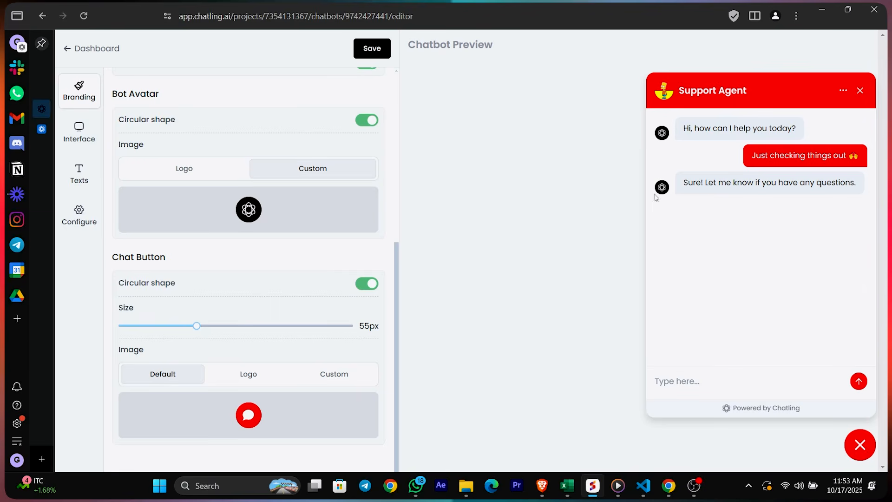
{"action": "left_click", "coordinate": [249, 209]}
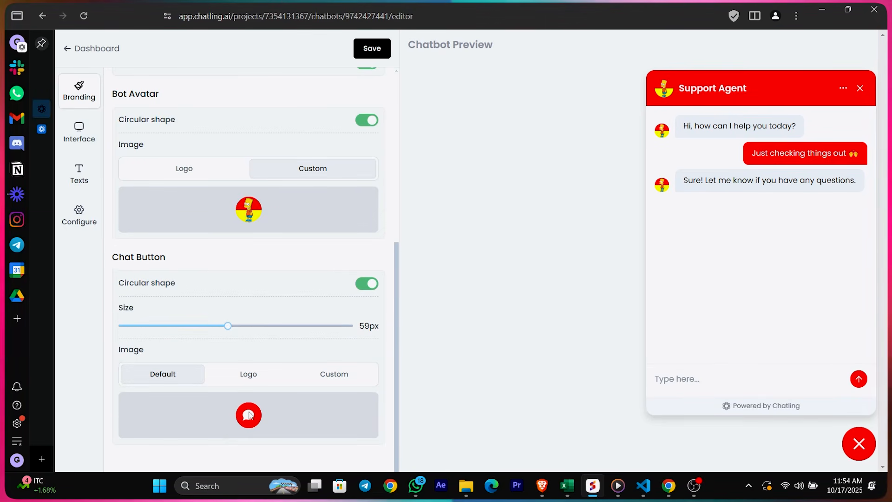
Keep the Default chat button image and save the branding settings
{"action": "left_click", "coordinate": [258, 371]}
{"action": "left_click", "coordinate": [328, 378]}
{"action": "left_click", "coordinate": [272, 374]}
{"action": "left_click", "coordinate": [166, 375]}
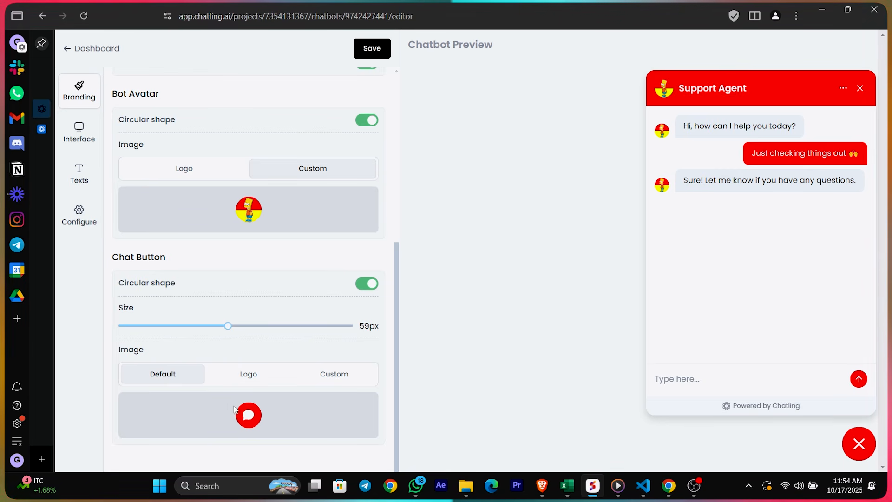
{"action": "scroll", "coordinate": [214, 329], "scroll_direction": "up", "scroll_amount": 6}
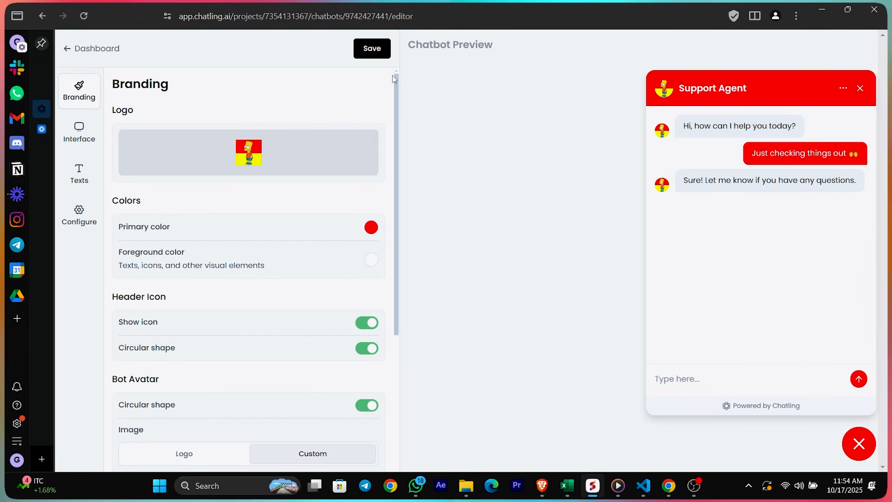
{"action": "left_click", "coordinate": [372, 49]}
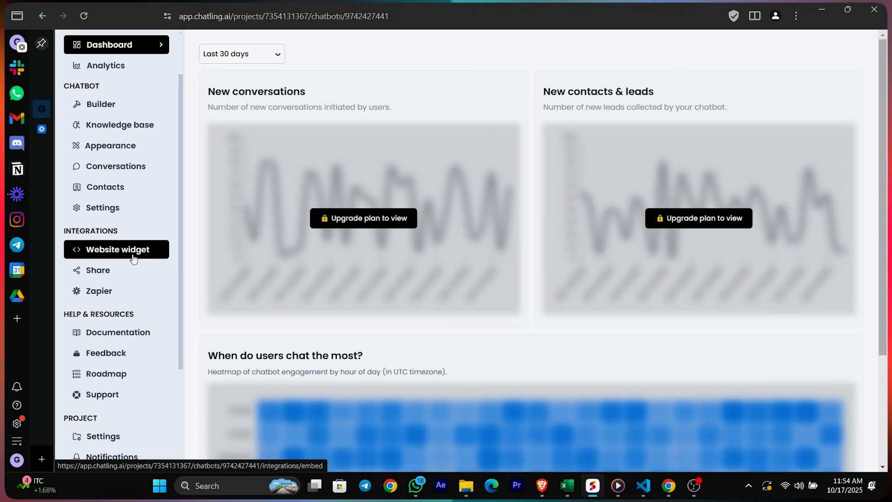
On the Website widget page, compare the Inline and Fullscreen codes, then copy the Floating Chat embed code
{"action": "left_click", "coordinate": [134, 258]}
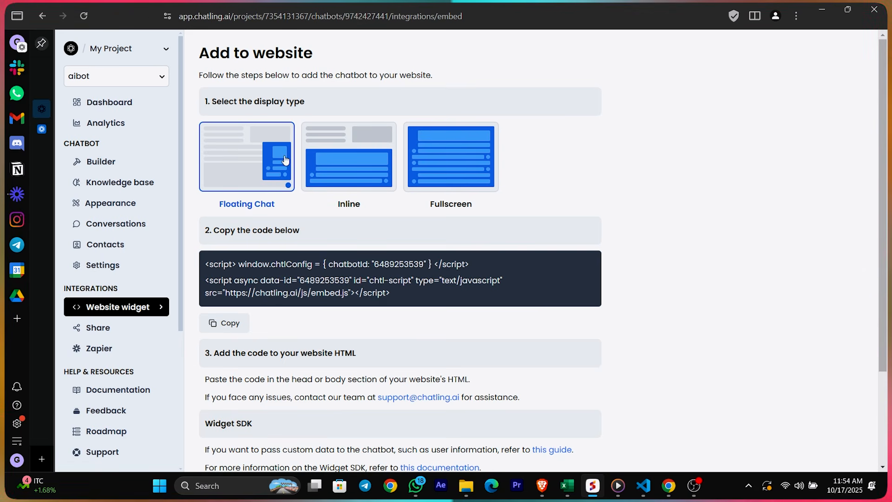
{"action": "left_click", "coordinate": [363, 179]}
{"action": "left_click", "coordinate": [464, 179]}
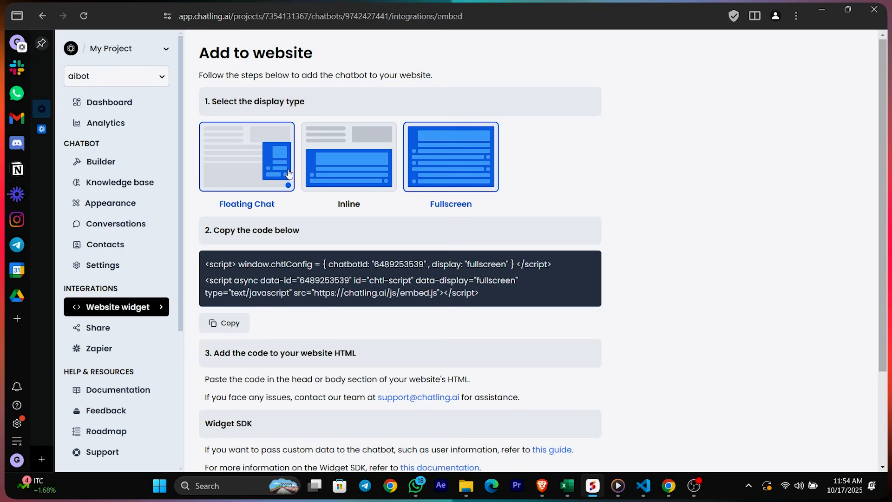
{"action": "left_click", "coordinate": [291, 186]}
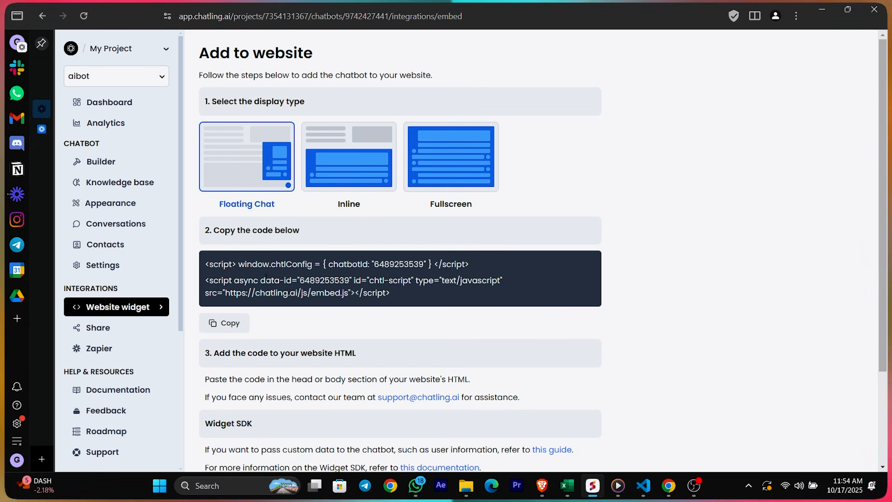
{"action": "left_click", "coordinate": [234, 326]}
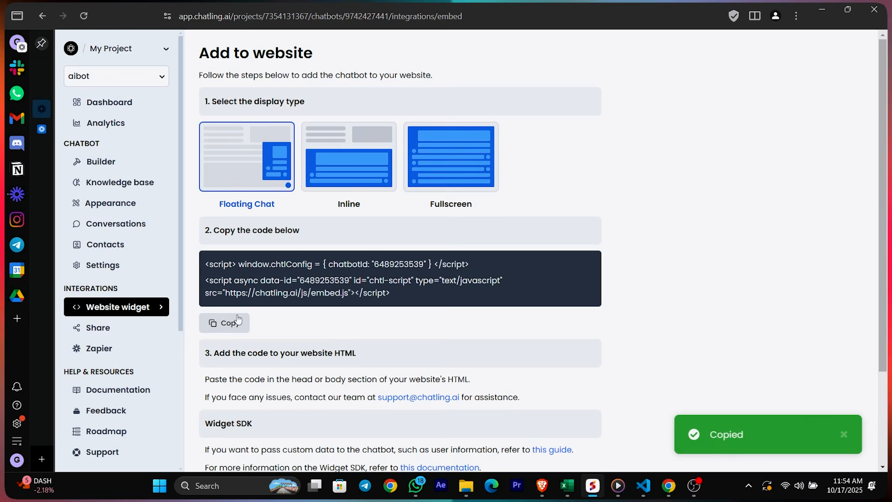
{"action": "left_click", "coordinate": [235, 325]}
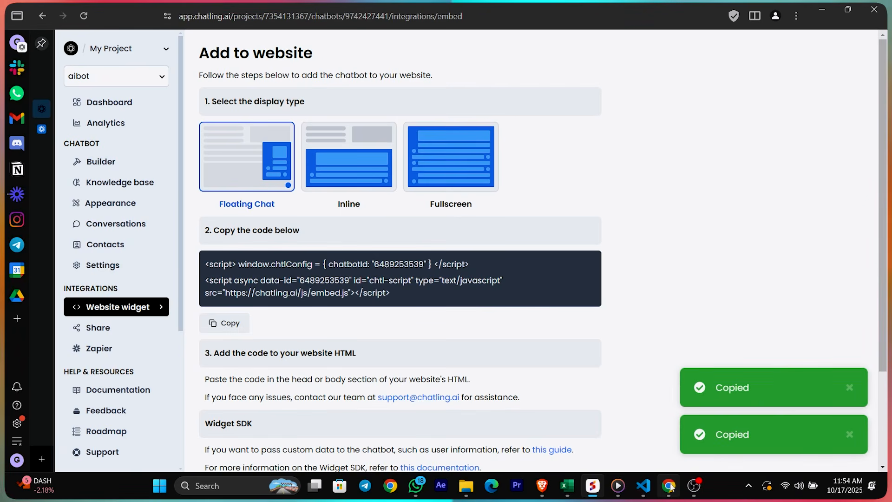
Bring up the local OffTrail site in Chrome and scroll through the page
{"action": "left_click", "coordinate": [669, 486]}
{"action": "left_click", "coordinate": [669, 485]}
{"action": "scroll", "coordinate": [446, 261], "scroll_direction": "down", "scroll_amount": 5}
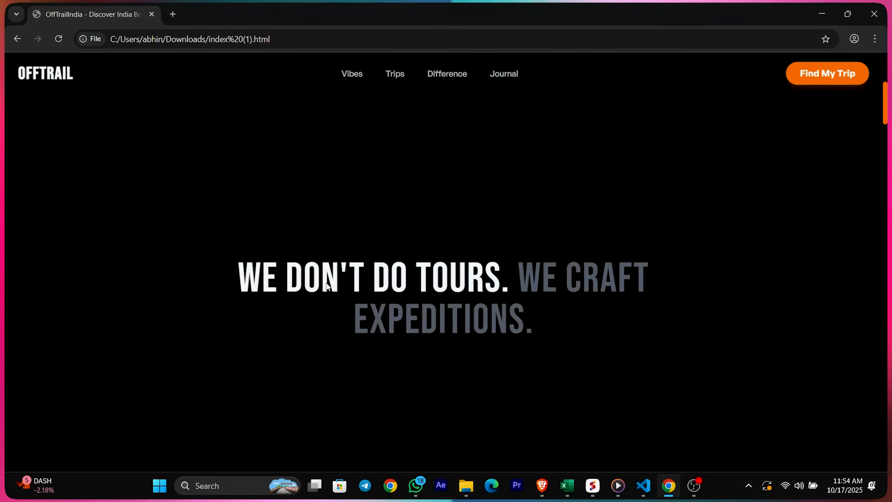
{"action": "scroll", "coordinate": [325, 283], "scroll_direction": "down", "scroll_amount": 15}
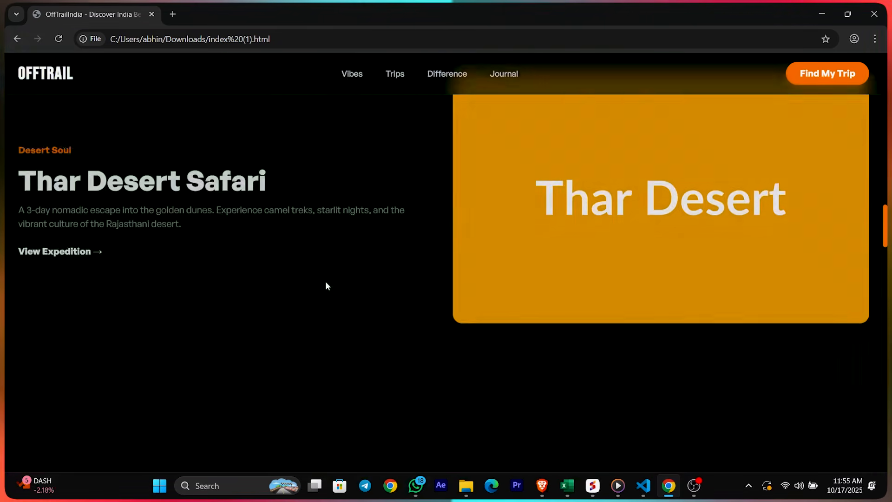
{"action": "scroll", "coordinate": [325, 283], "scroll_direction": "up", "scroll_amount": 15}
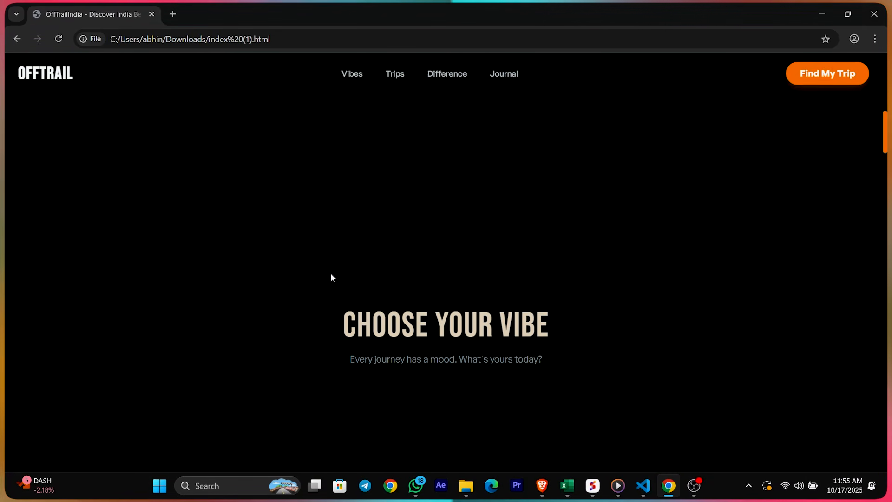
Look over the OffTrail HTML code in the code editor
{"action": "left_click", "coordinate": [649, 490]}
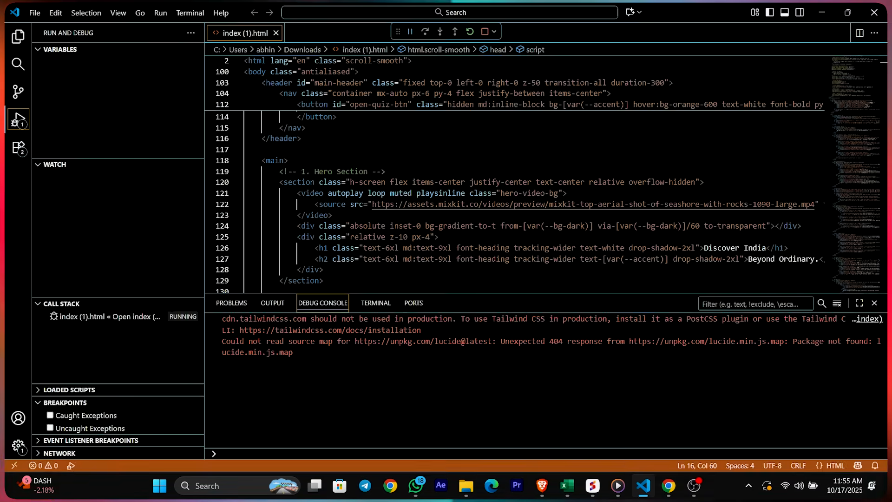
{"action": "scroll", "coordinate": [512, 185], "scroll_direction": "up", "scroll_amount": 10}
{"action": "scroll", "coordinate": [845, 116], "scroll_direction": "up", "scroll_amount": 10}
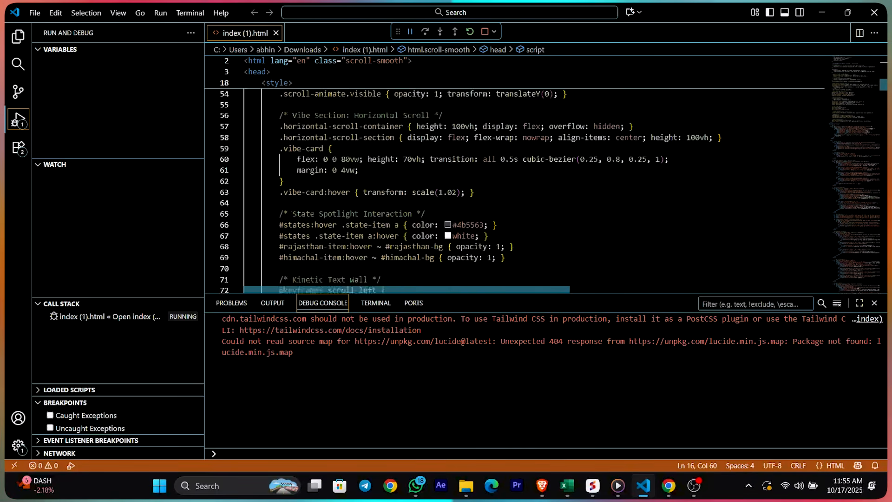
{"action": "scroll", "coordinate": [844, 116], "scroll_direction": "down", "scroll_amount": 15}
{"action": "scroll", "coordinate": [845, 116], "scroll_direction": "down", "scroll_amount": 5}
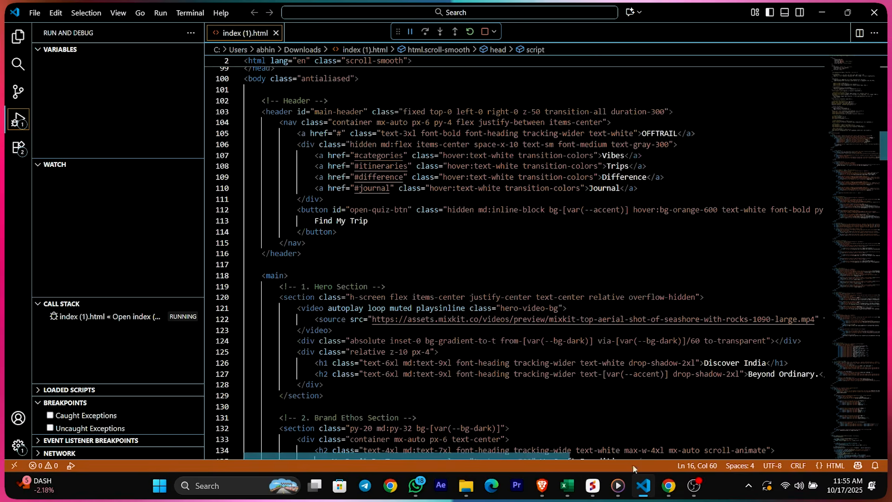
Jump to the site's Vibes section, close the site window, and return to Chatling's embed page
{"action": "left_click", "coordinate": [668, 486]}
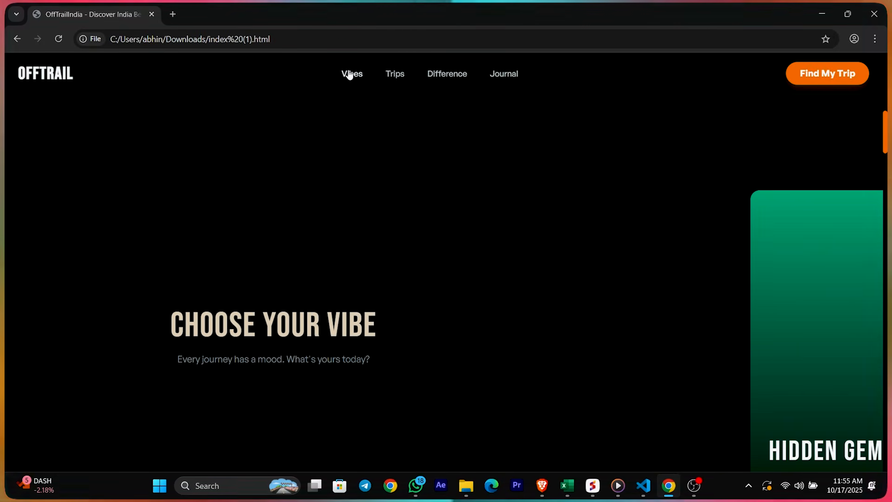
{"action": "left_click", "coordinate": [349, 75]}
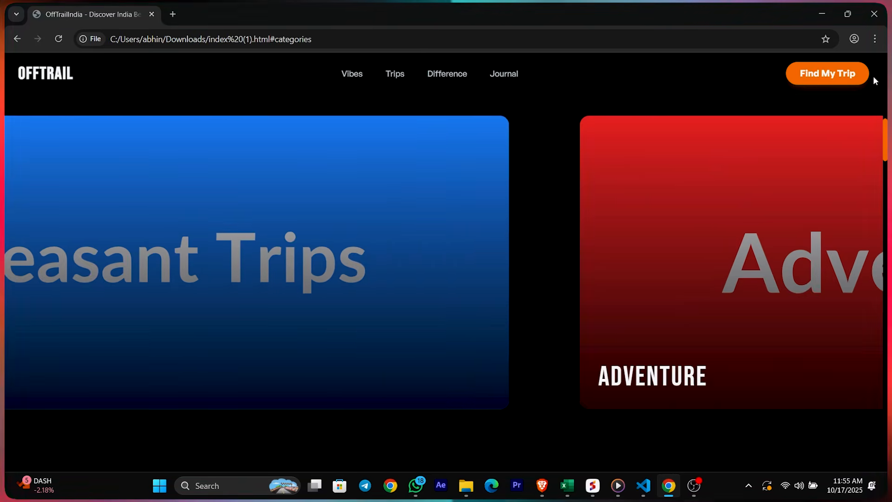
{"action": "left_click_drag", "start_coordinate": [885, 133], "coordinate": [885, 281]}
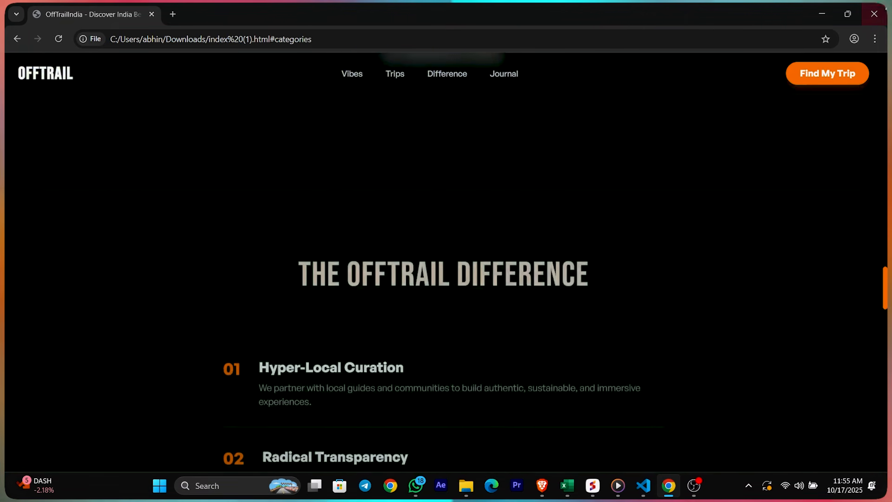
{"action": "left_click", "coordinate": [879, 7]}
{"action": "scroll", "coordinate": [511, 255], "scroll_direction": "down", "scroll_amount": 15}
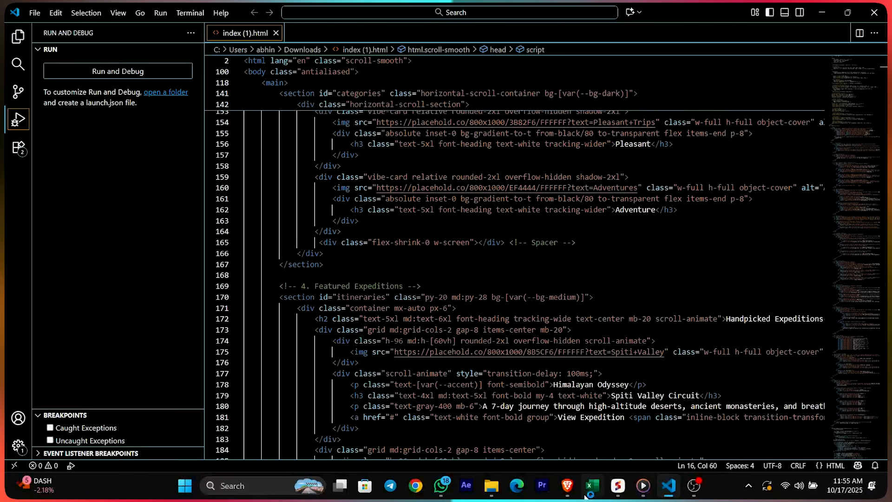
{"action": "left_click", "coordinate": [618, 485]}
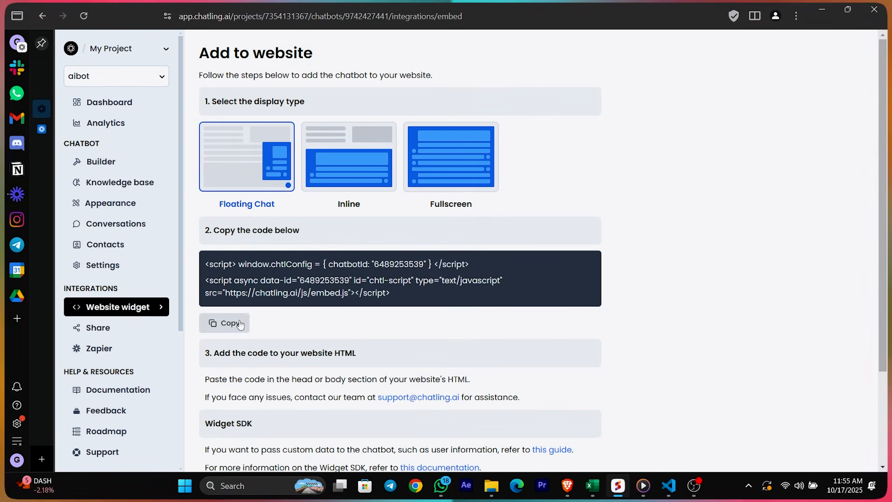
Paste the Floating Chat embed script on a new line after </body> in index (1).html
{"action": "left_click", "coordinate": [225, 323]}
{"action": "left_click", "coordinate": [669, 485]}
{"action": "scroll", "coordinate": [511, 255], "scroll_direction": "down", "scroll_amount": 20}
{"action": "left_click_drag", "start_coordinate": [883, 316], "coordinate": [883, 428]}
{"action": "left_click", "coordinate": [276, 257]}
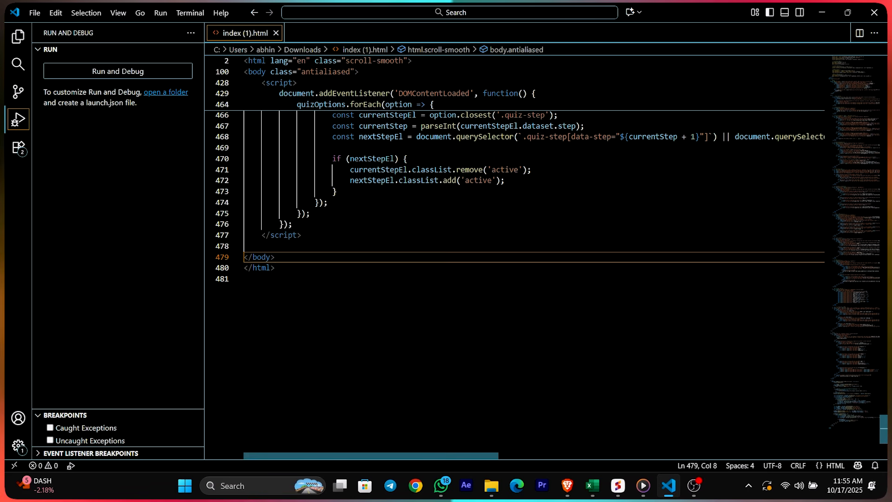
{"action": "key", "text": "Return"}
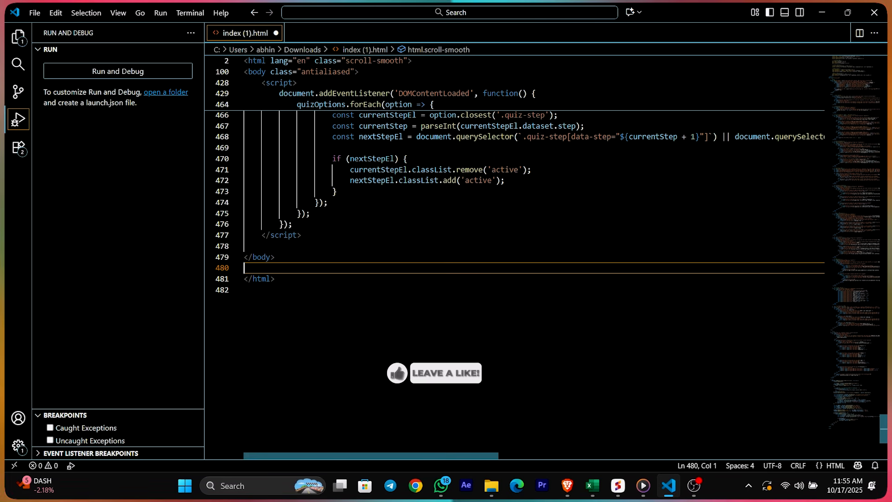
{"action": "key", "text": "ctrl+v"}
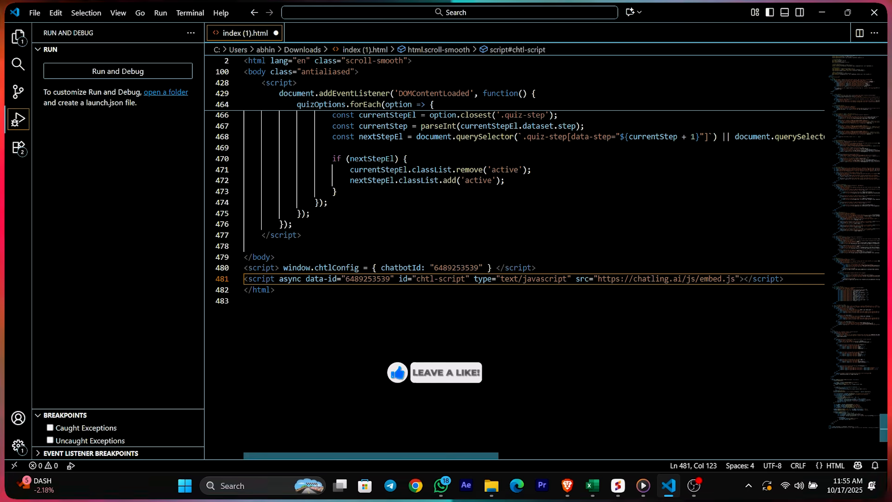
Save index (1).html and run it without debugging
{"action": "left_click", "coordinate": [244, 301]}
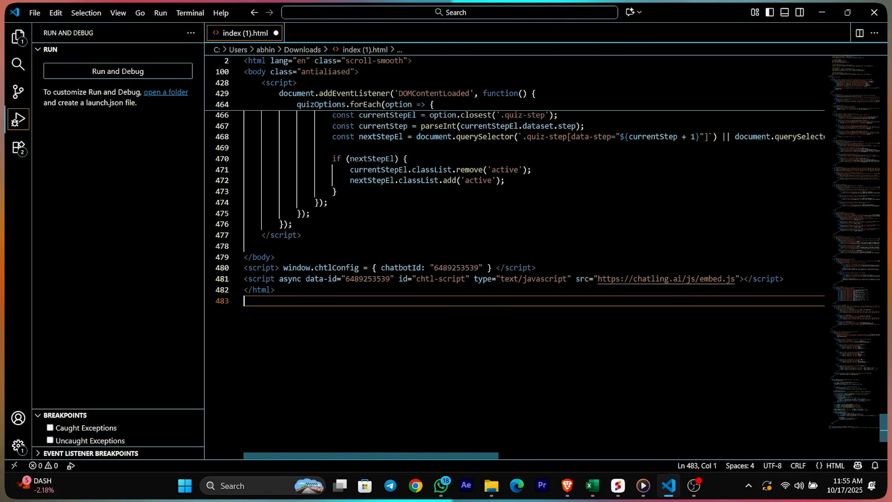
{"action": "key", "text": "ctrl+s"}
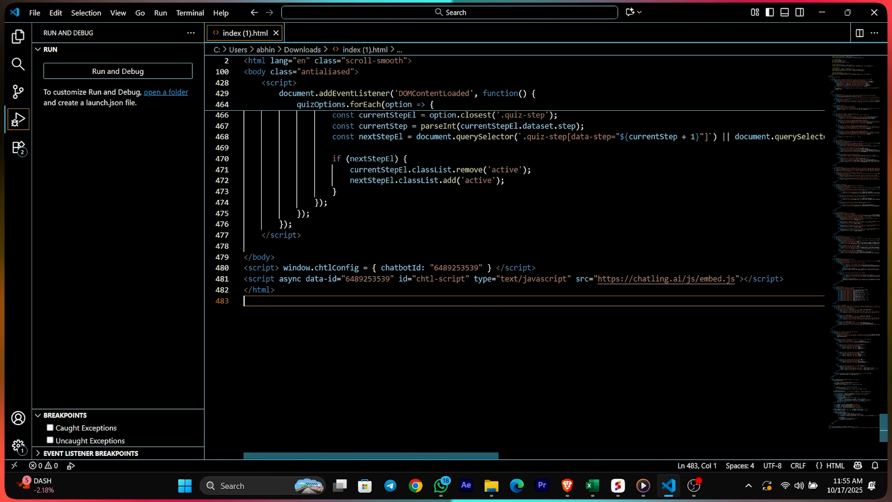
{"action": "left_click", "coordinate": [161, 13]}
Launch the OffTrail page, open the red chat button, and see the chatbot-not-published error
{"action": "left_click", "coordinate": [186, 43]}
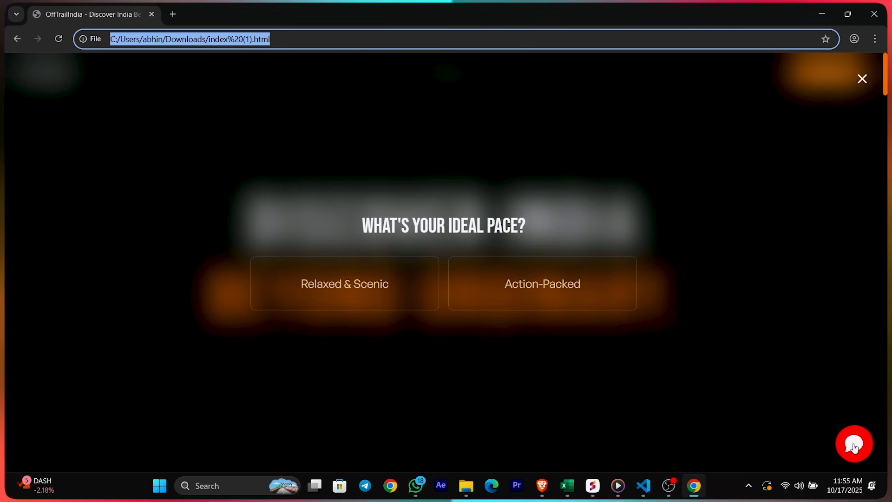
{"action": "left_click", "coordinate": [851, 428]}
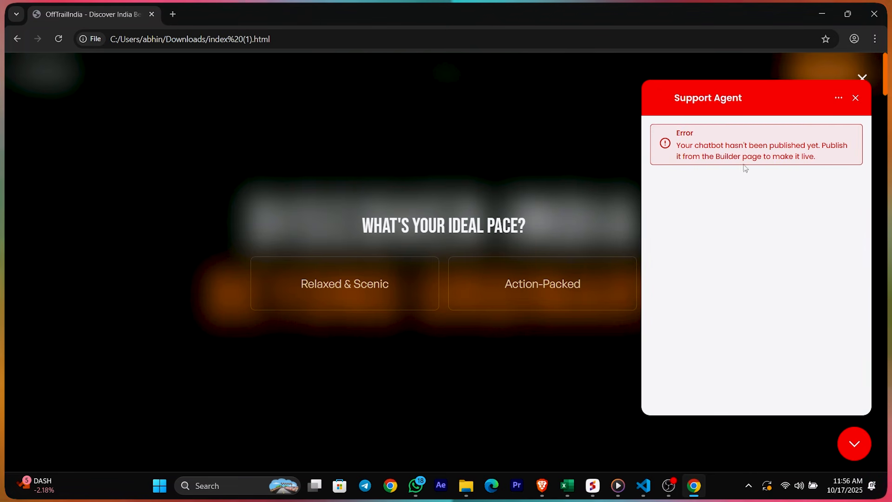
{"action": "left_click_drag", "start_coordinate": [682, 145], "coordinate": [690, 147]}
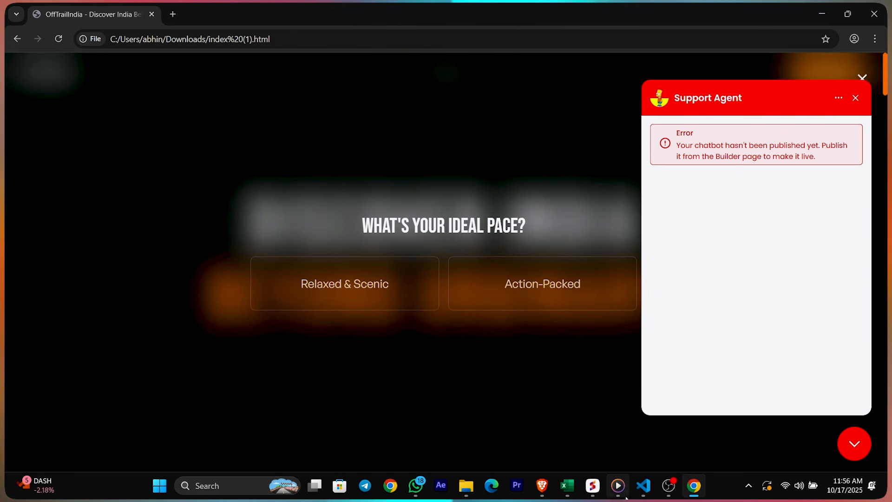
{"action": "left_click", "coordinate": [593, 485]}
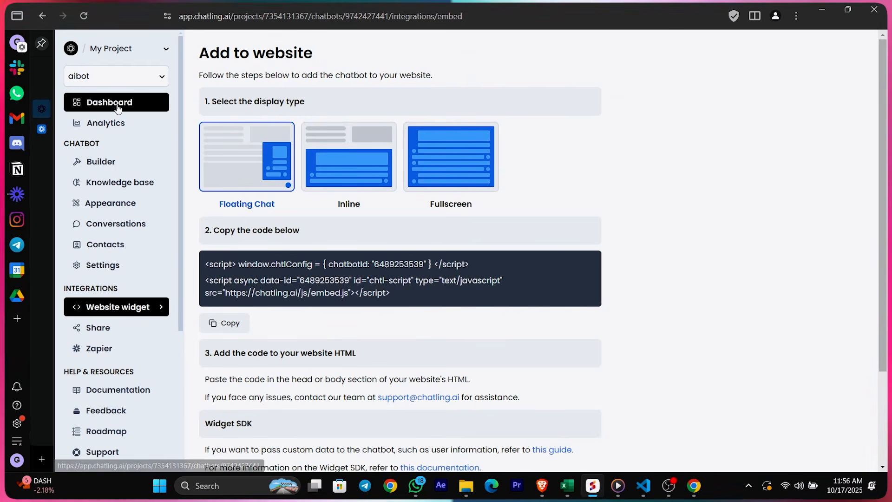
Publish aibot from the Builder, then return to the OffTrail test page in Chrome
{"action": "left_click", "coordinate": [156, 163]}
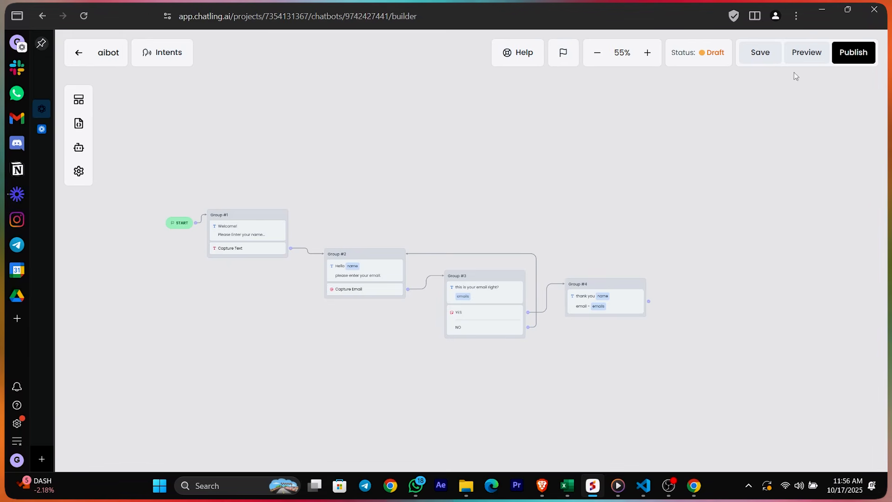
{"action": "left_click", "coordinate": [853, 52]}
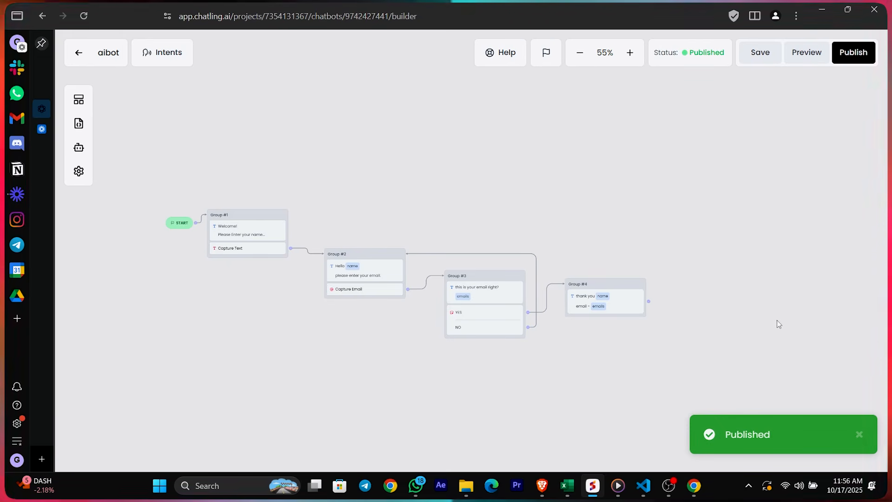
{"action": "left_click", "coordinate": [694, 485]}
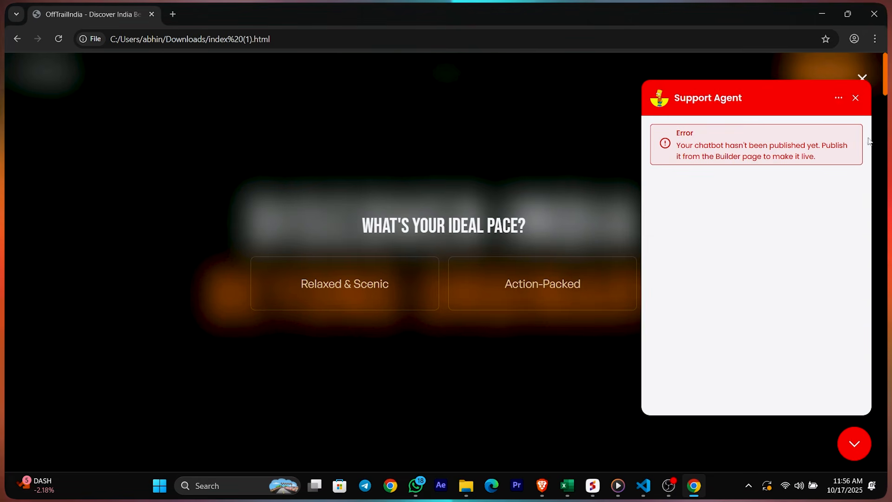
Close the stale test page and relaunch index (1).html in a fresh Chrome window
{"action": "left_click", "coordinate": [858, 109]}
{"action": "left_click", "coordinate": [862, 80]}
{"action": "key", "text": "ctrl+w"}
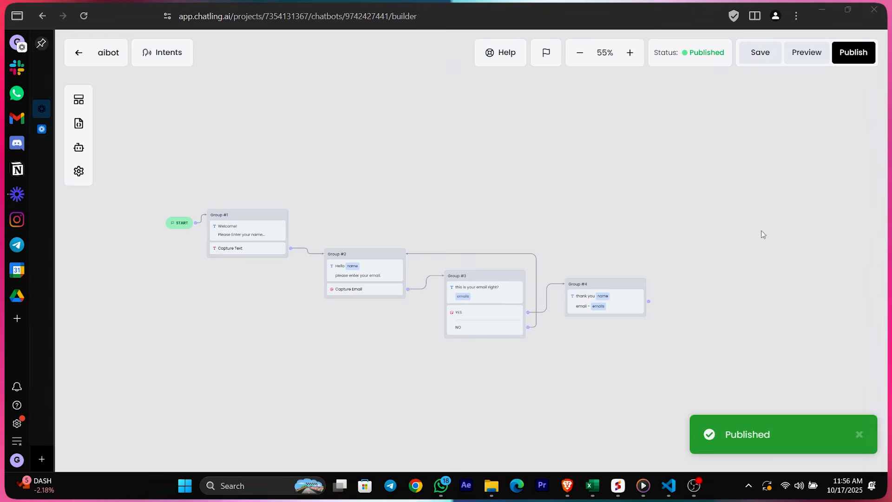
{"action": "left_click", "coordinate": [668, 485]}
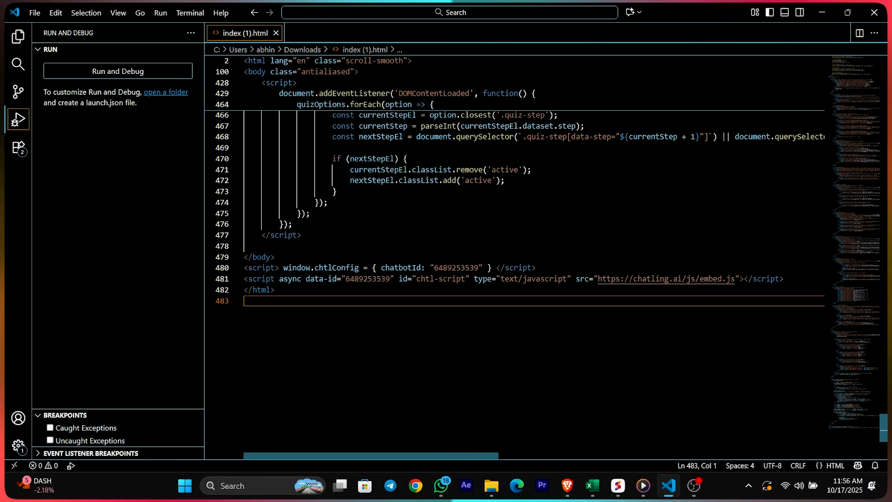
{"action": "left_click", "coordinate": [161, 13]}
{"action": "left_click", "coordinate": [186, 44]}
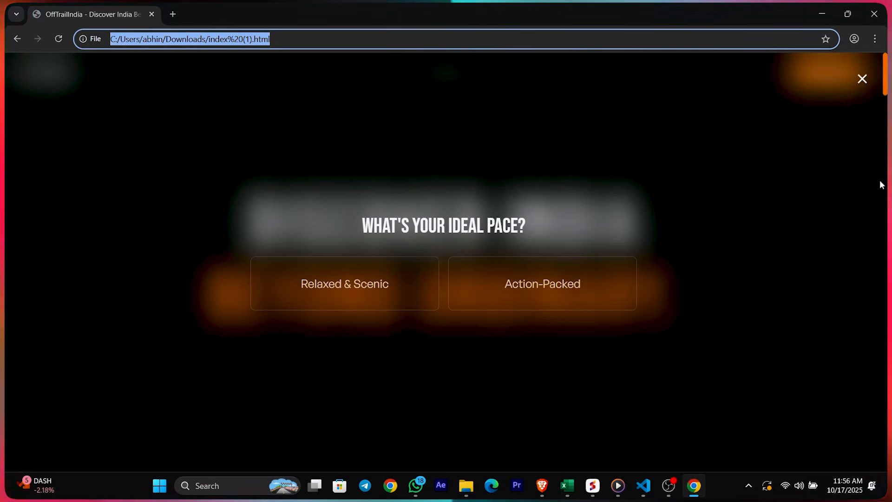
Dismiss the trip quiz overlay and run a live test chat with the Support Agent widget
{"action": "left_click", "coordinate": [862, 79]}
{"action": "scroll", "coordinate": [731, 309], "scroll_direction": "down", "scroll_amount": 3}
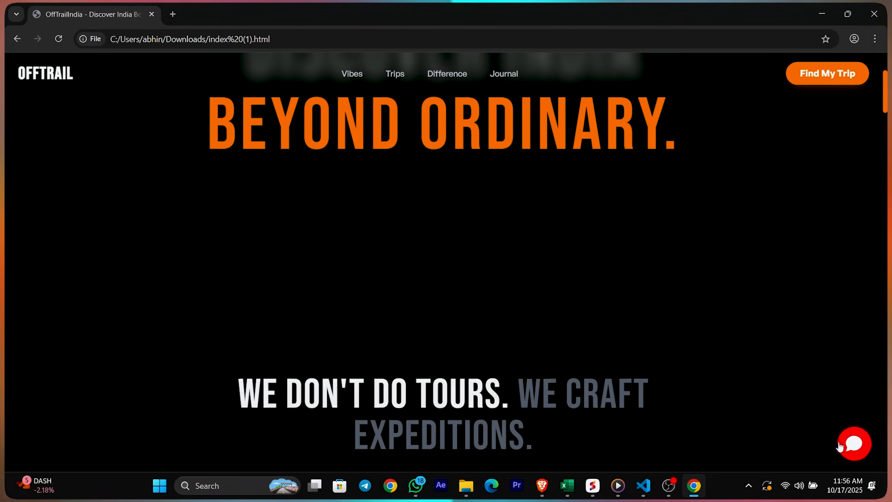
{"action": "left_click", "coordinate": [848, 439]}
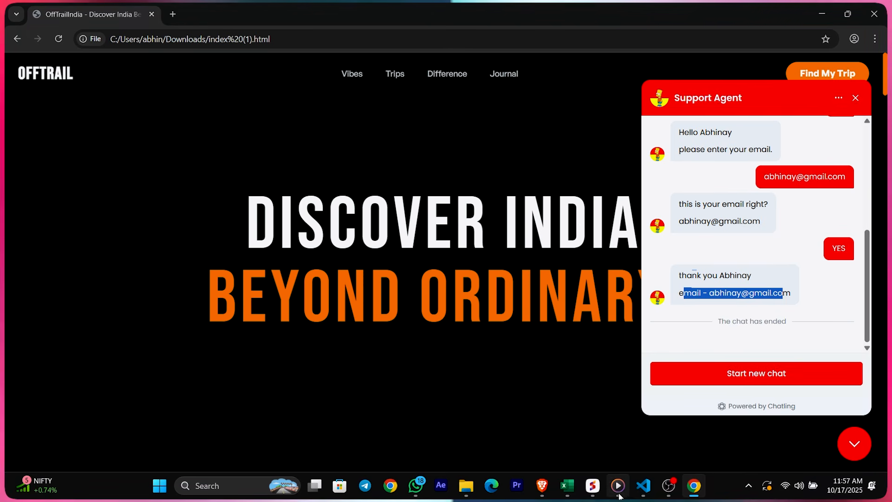
{"action": "left_click", "coordinate": [592, 485]}
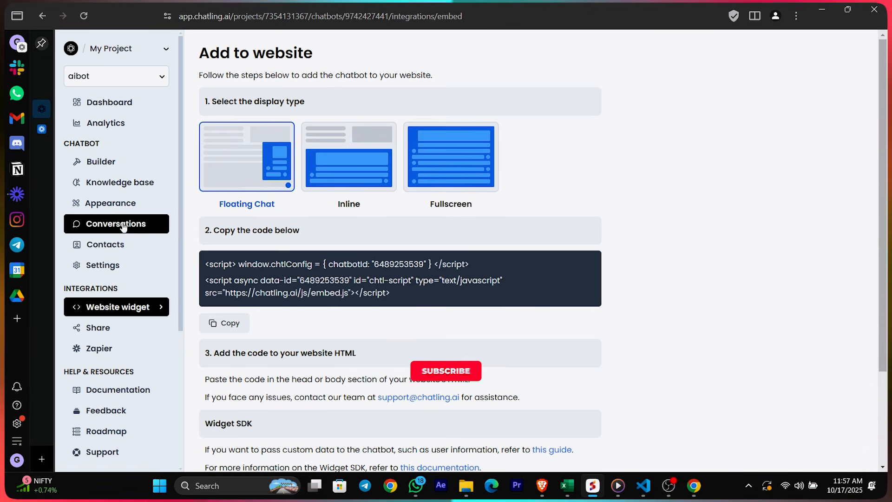
Open Conversations and view the 11:57 AM live test chat transcript
{"action": "left_click", "coordinate": [122, 225]}
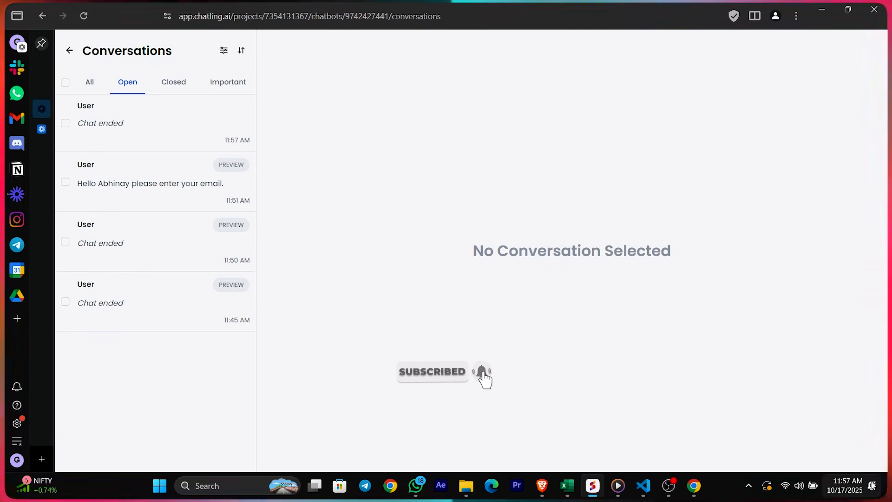
{"action": "left_click", "coordinate": [197, 135]}
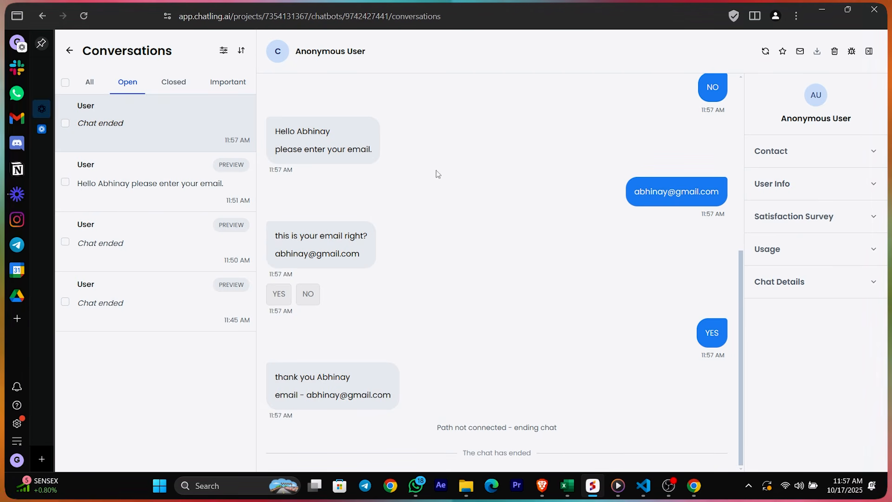
Go back to aibot's dashboard, browse the sidebar, and open the empty Knowledge Base page
{"action": "left_click", "coordinate": [69, 52]}
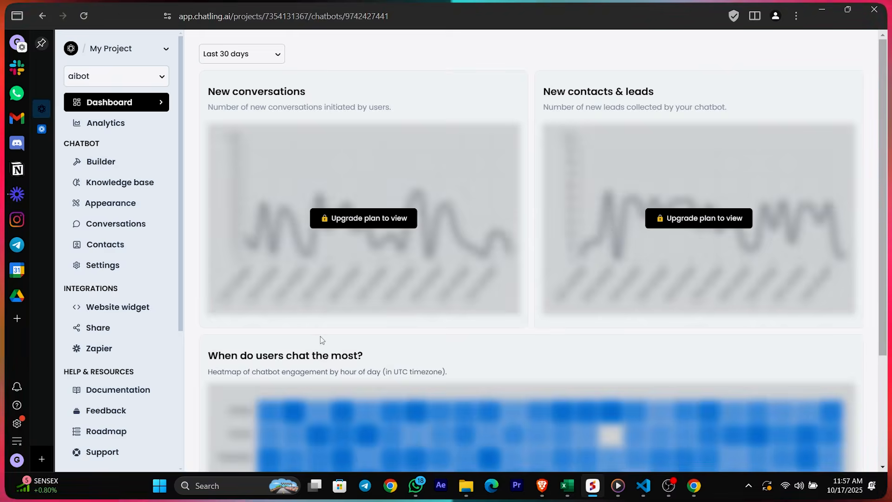
{"action": "scroll", "coordinate": [131, 239], "scroll_direction": "up", "scroll_amount": 2}
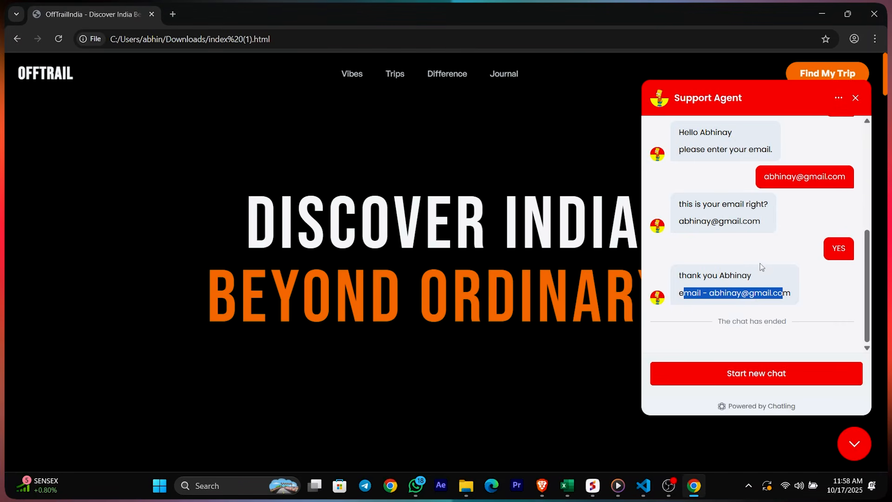
{"action": "left_click", "coordinate": [761, 267]}
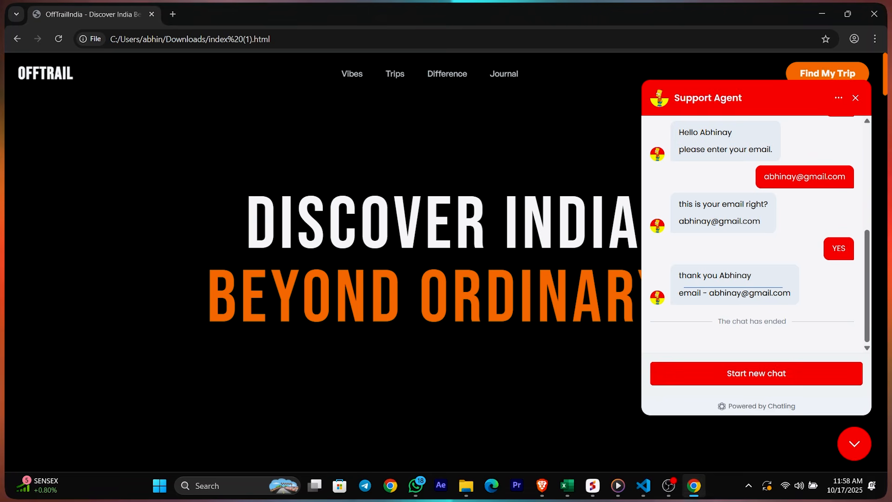
{"action": "key", "text": "alt+Tab"}
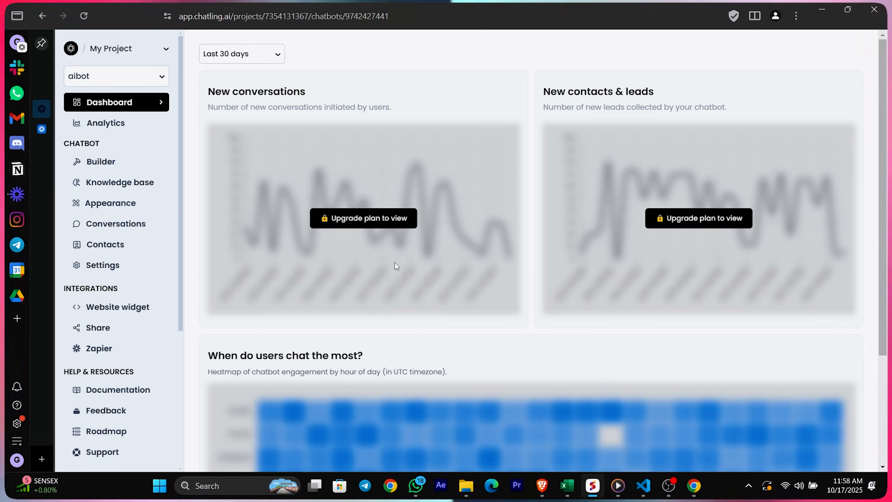
{"action": "scroll", "coordinate": [144, 304], "scroll_direction": "down", "scroll_amount": 3}
{"action": "scroll", "coordinate": [144, 305], "scroll_direction": "up", "scroll_amount": 3}
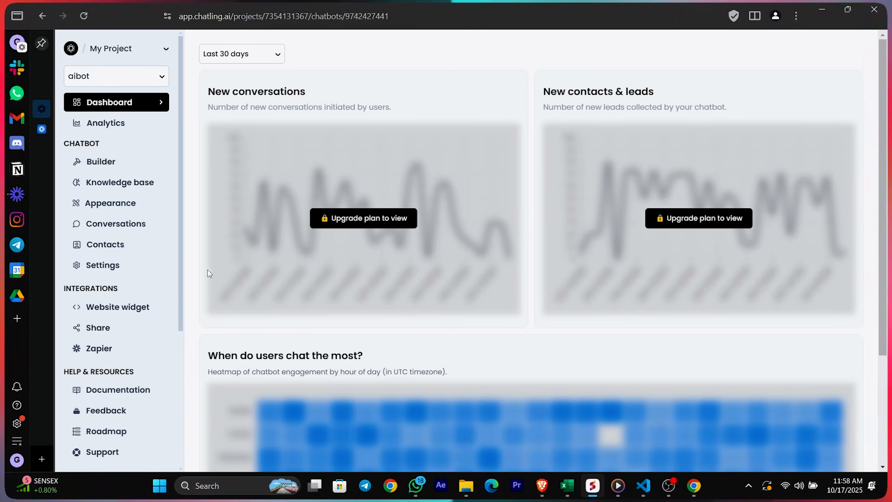
{"action": "left_click", "coordinate": [149, 328]}
{"action": "scroll", "coordinate": [100, 321], "scroll_direction": "down", "scroll_amount": 1}
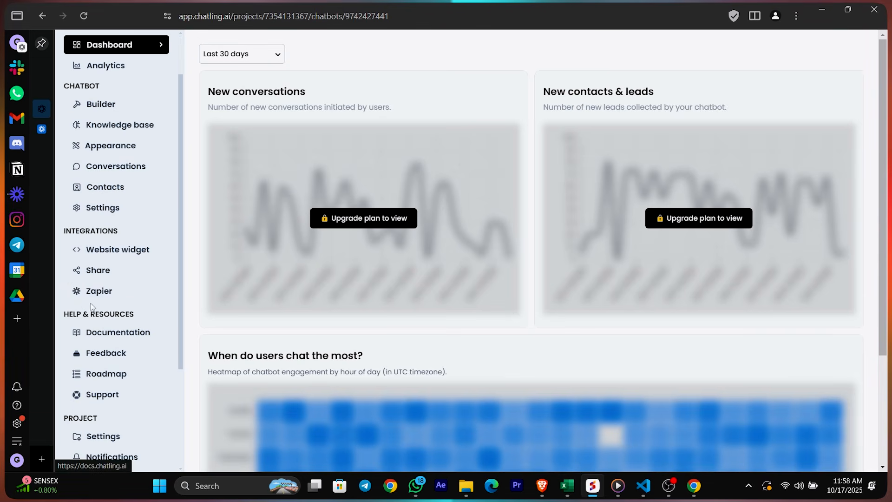
{"action": "scroll", "coordinate": [119, 288], "scroll_direction": "down", "scroll_amount": 3}
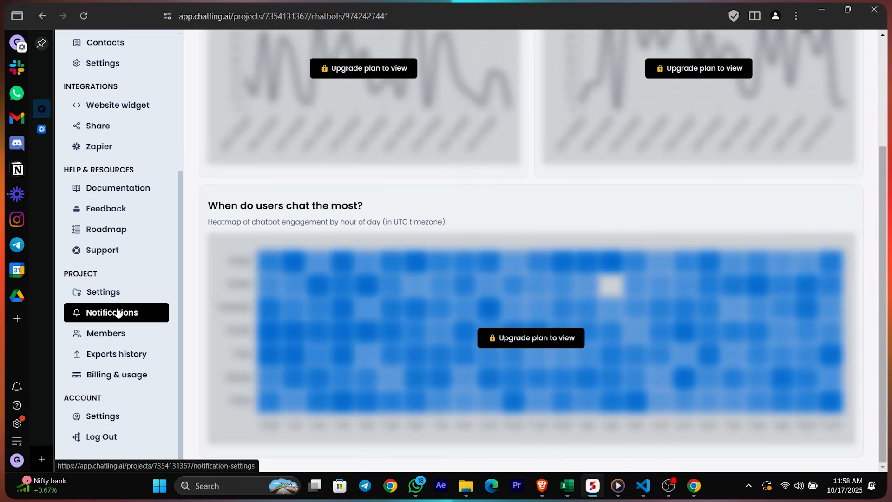
{"action": "scroll", "coordinate": [98, 292], "scroll_direction": "up", "scroll_amount": 4}
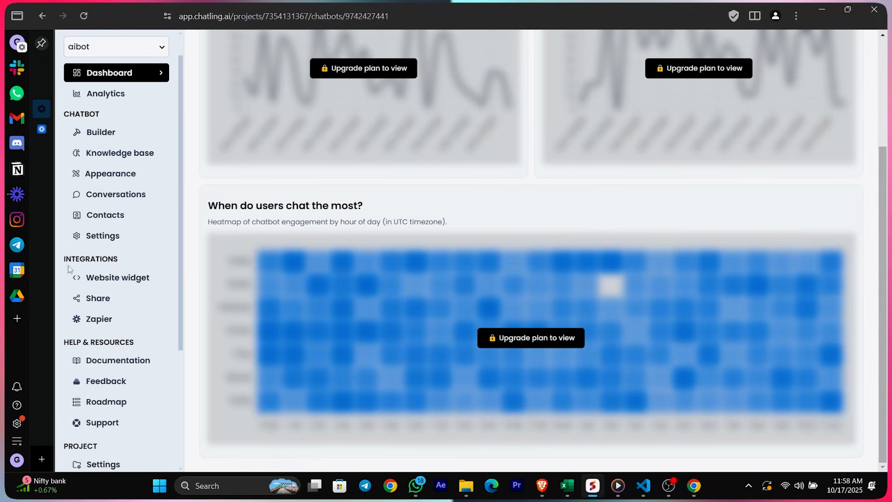
{"action": "scroll", "coordinate": [99, 279], "scroll_direction": "up", "scroll_amount": 1}
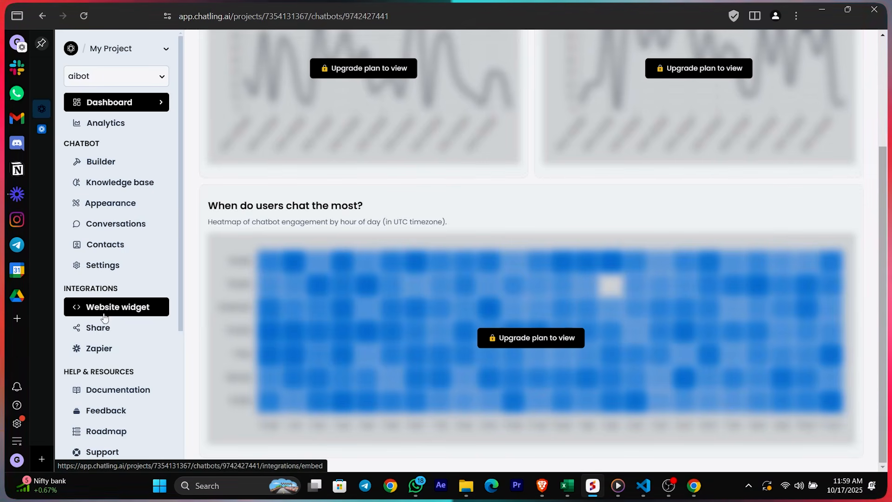
{"action": "left_click", "coordinate": [111, 330]}
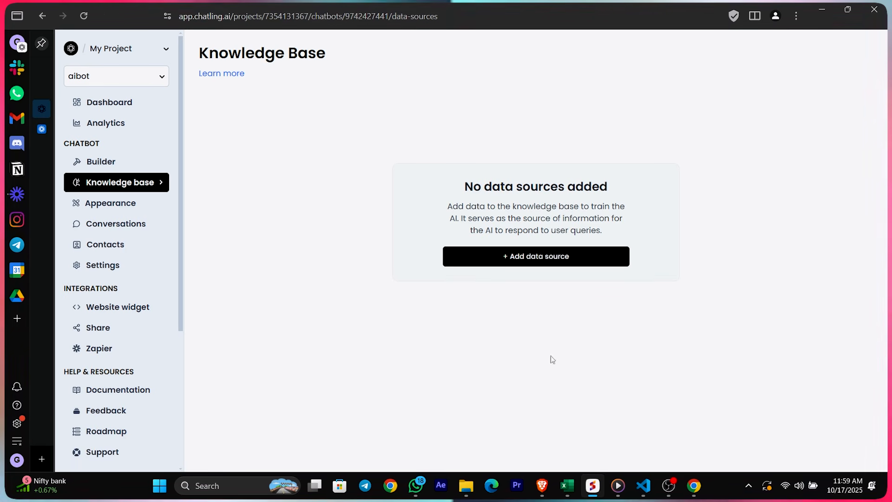
Start a new Website data source and place the cursor in the Website URL field
{"action": "left_click", "coordinate": [490, 255]}
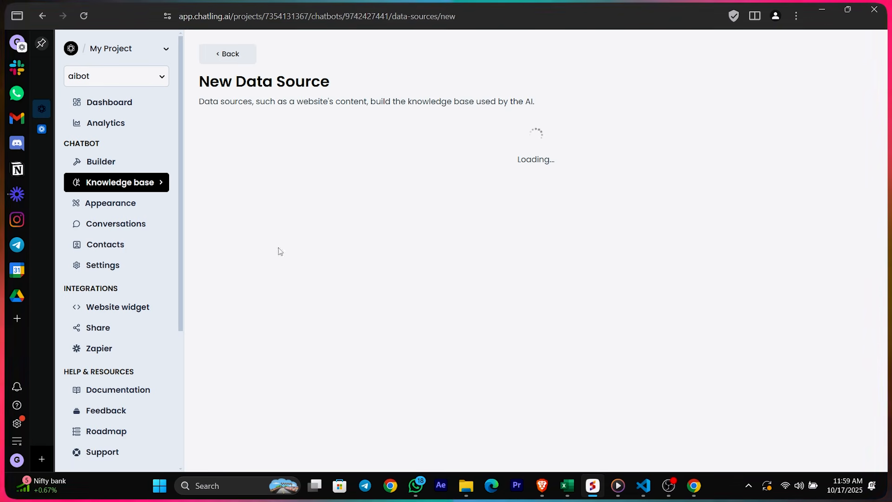
{"action": "left_click", "coordinate": [361, 192]}
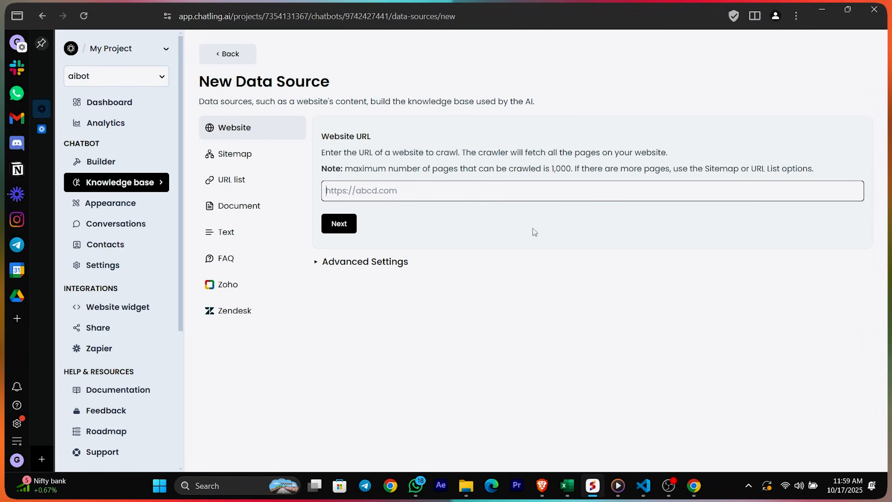